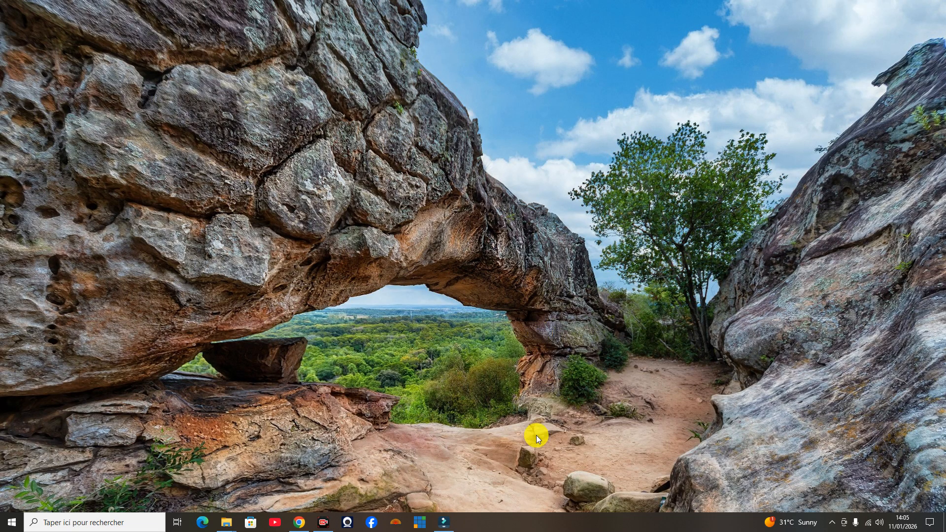
Switch to Wondershare Filmora
click(444, 522)
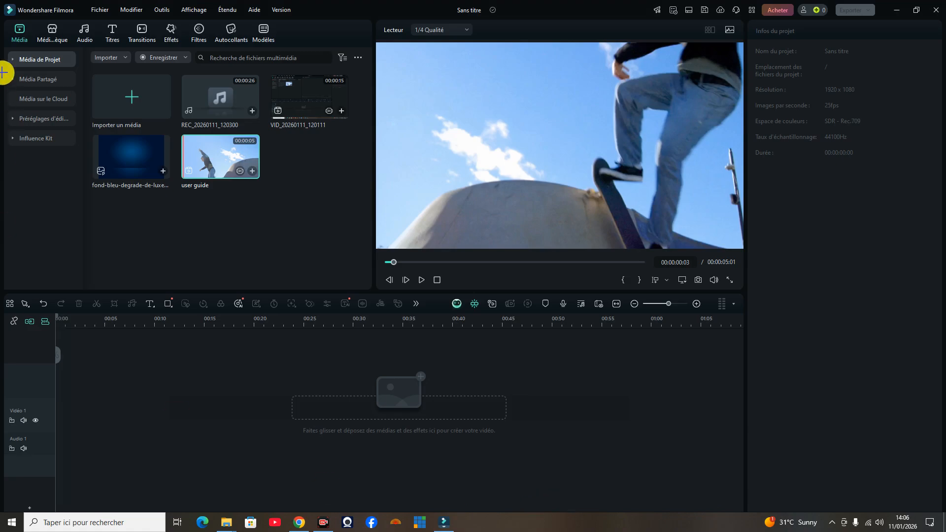
mouse_move(5, 22)
mouse_down()
mouse_move(150, 37)
mouse_move(329, 106)
mouse_move(374, 290)
mouse_up()
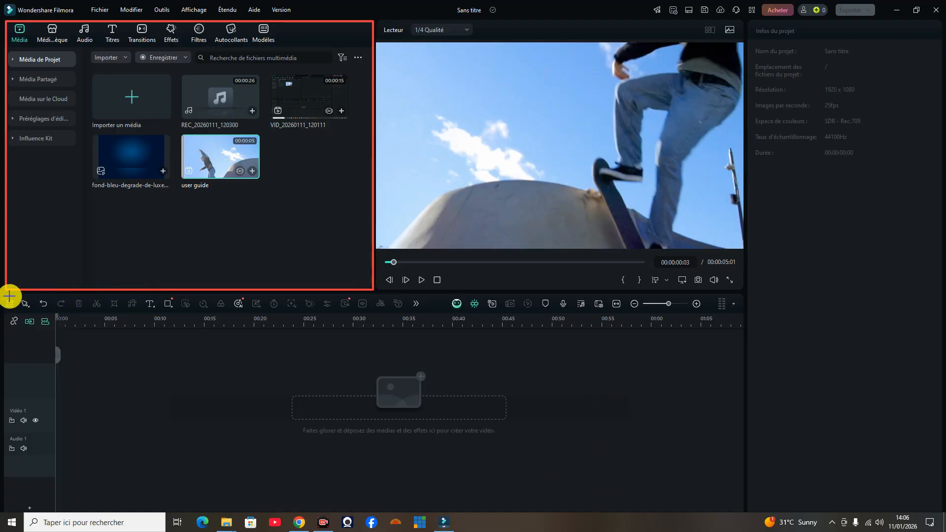
mouse_move(2, 296)
mouse_down()
mouse_move(680, 420)
mouse_move(739, 454)
mouse_move(746, 512)
mouse_up()
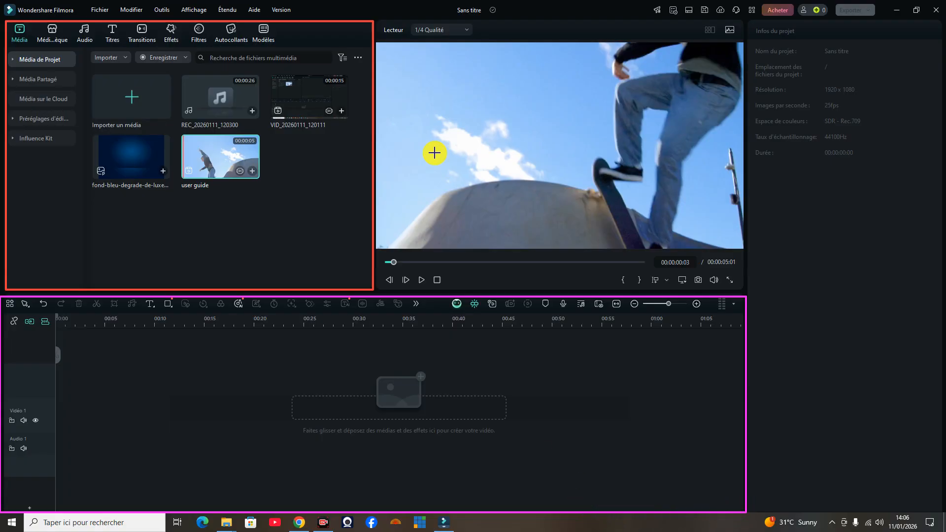
mouse_move(380, 19)
mouse_down()
mouse_move(637, 74)
mouse_move(742, 293)
mouse_up()
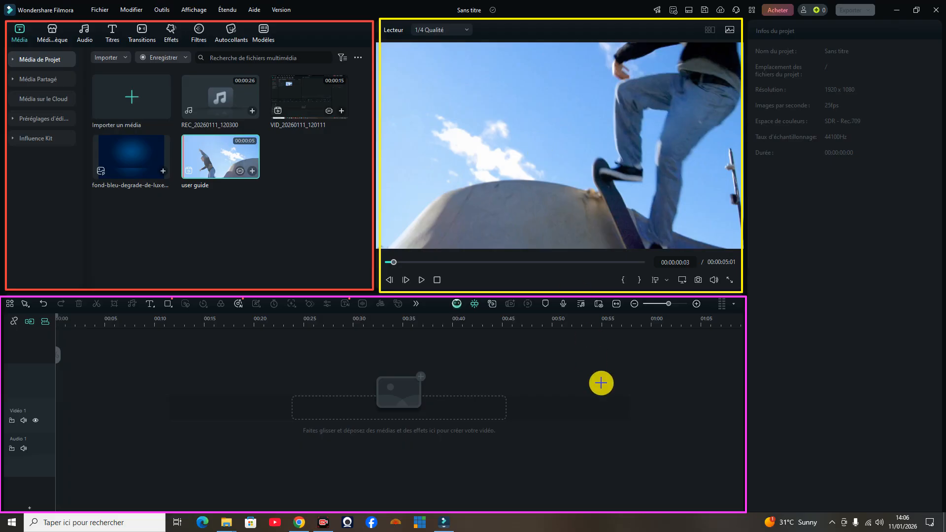
click(286, 167)
click(275, 348)
click(487, 183)
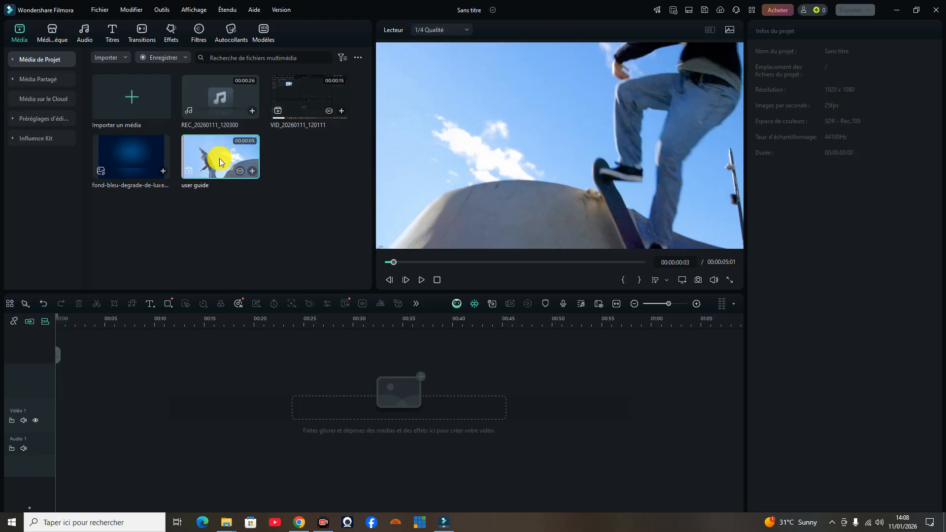
Place the user guide clip at the start of the first video track and the blue background image on a new track above it
key(space)
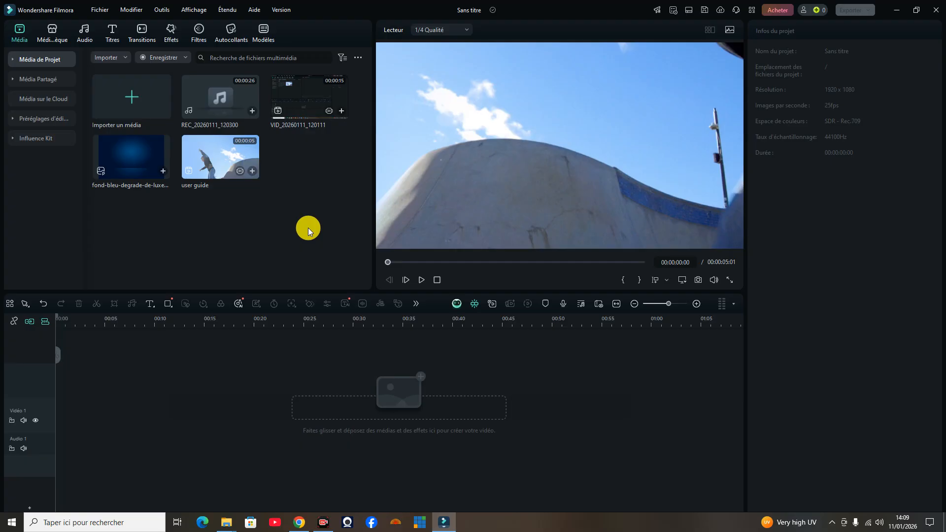
click(222, 155)
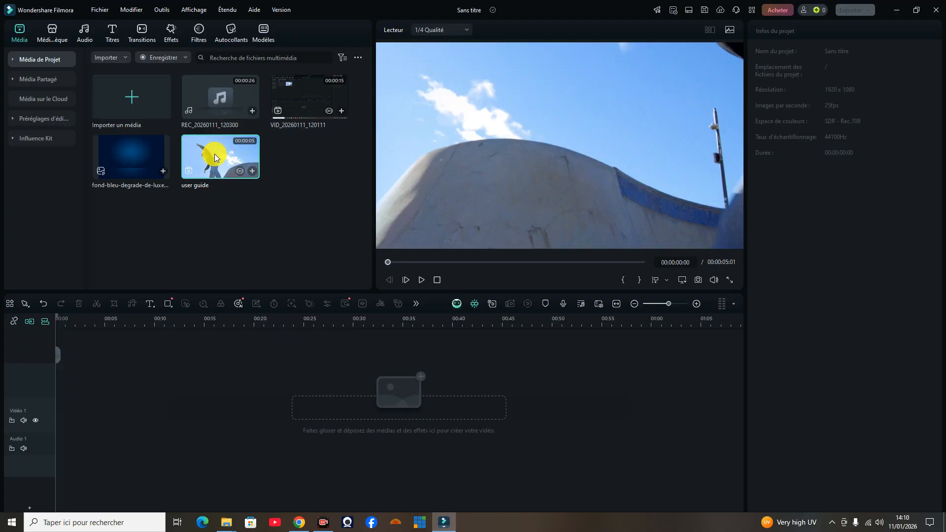
key(space)
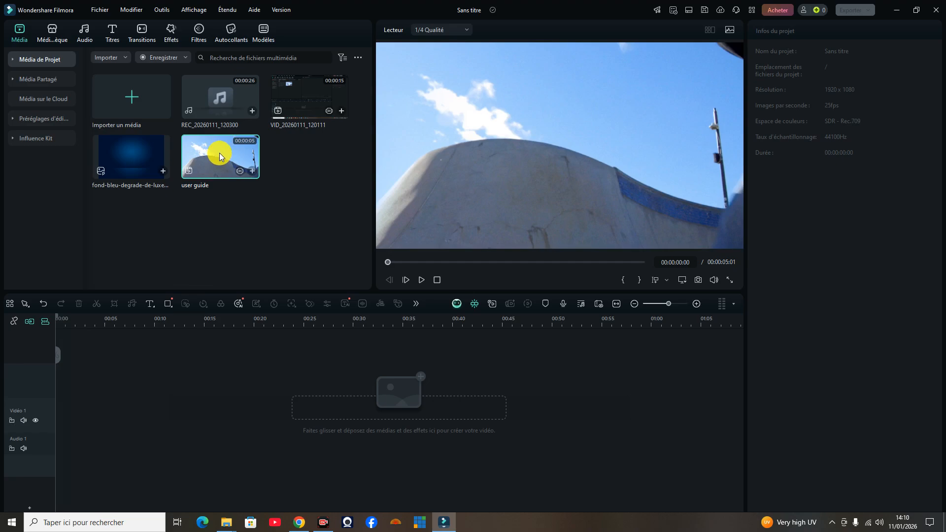
drag(220, 157, 68, 418)
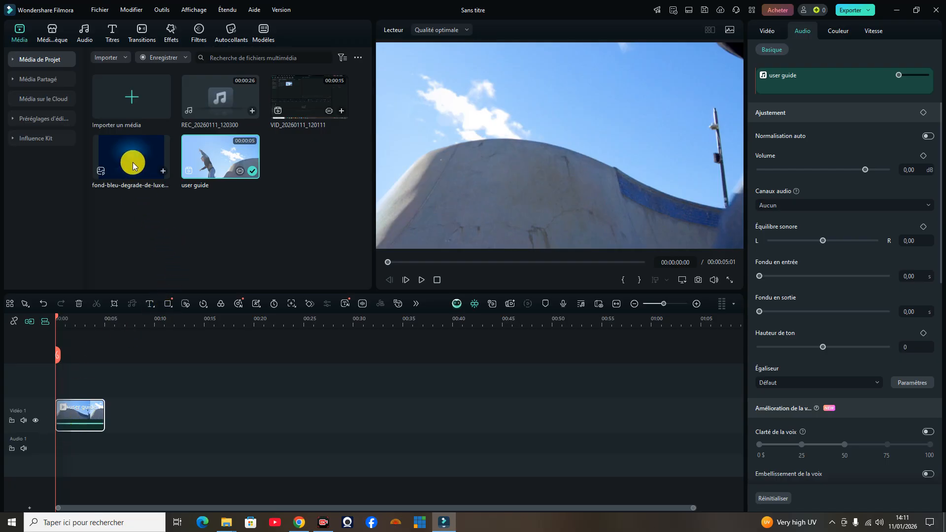
drag(135, 156, 55, 387)
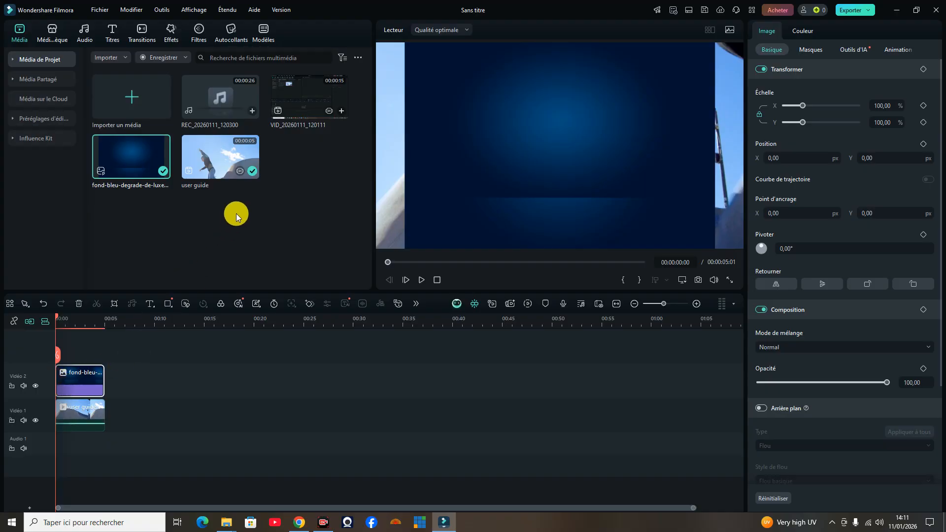
Place REC_20260111_120300 at the start of the audio track and VID_20260111_120111 after the background image, keeping the project's 1920x1080 25fps settings
drag(206, 95, 55, 463)
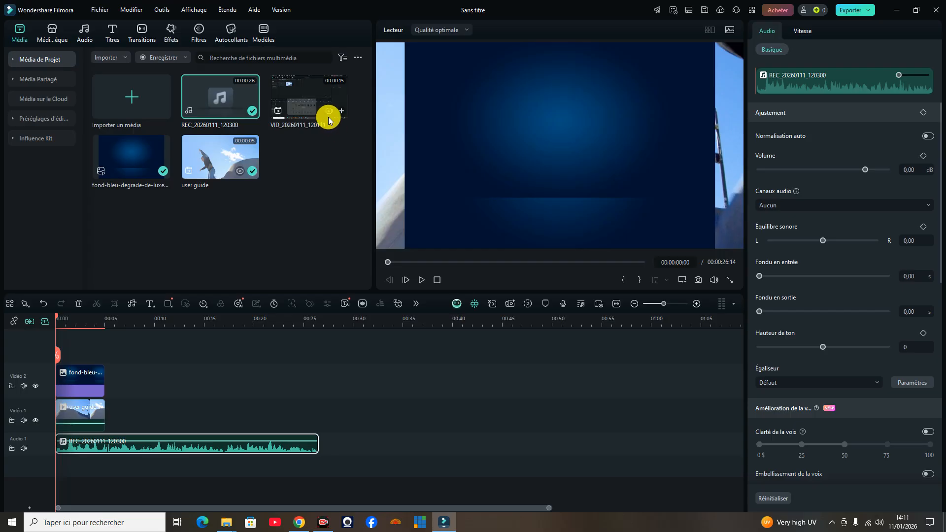
drag(306, 85, 112, 396)
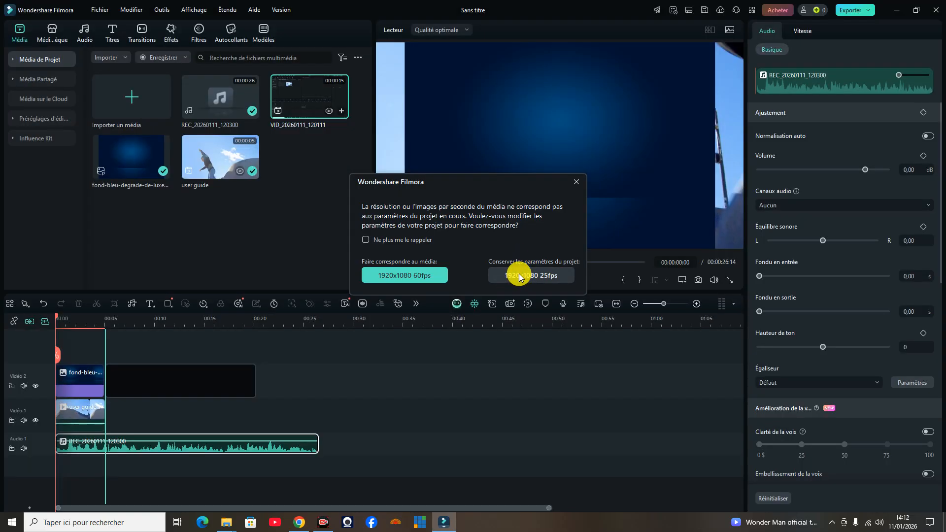
click(519, 276)
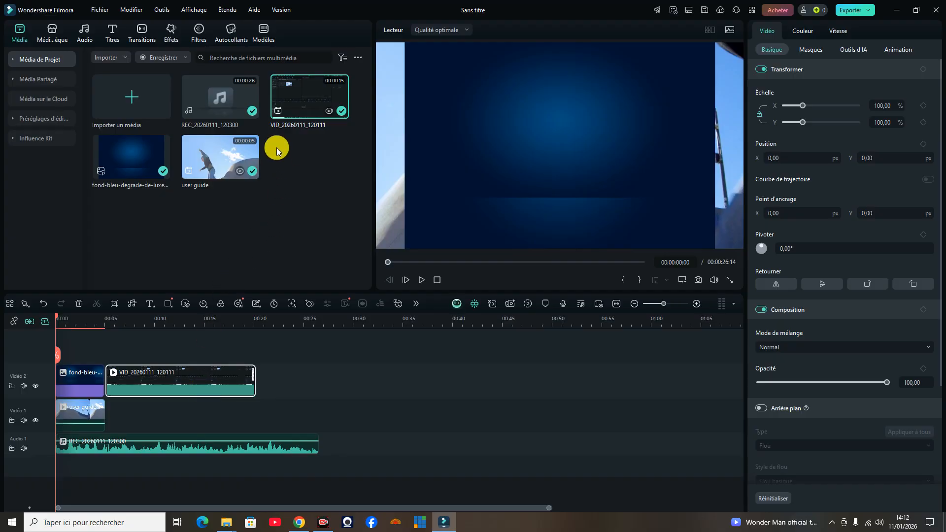
Try adding three more copies of the blue background image to the timeline at successive playhead positions
click(219, 157)
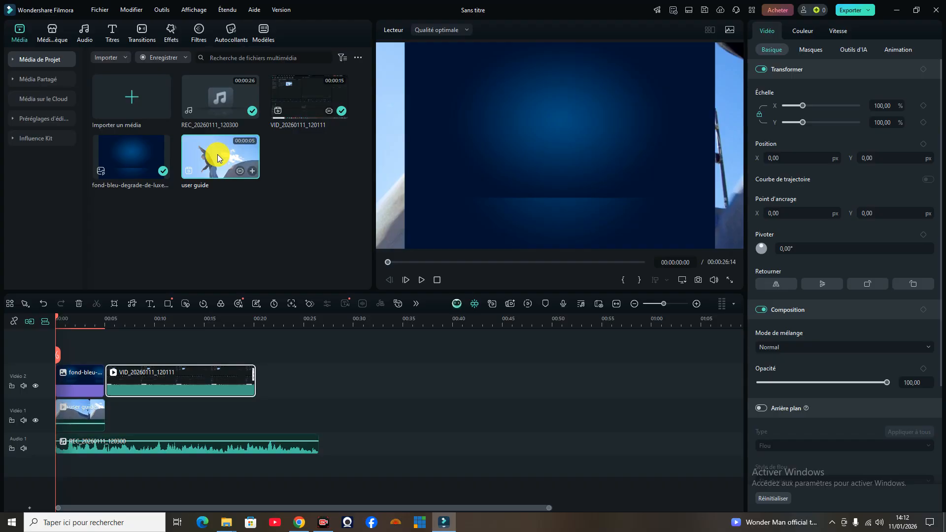
mouse_move(219, 158)
mouse_down()
mouse_move(226, 384)
mouse_move(208, 168)
mouse_up()
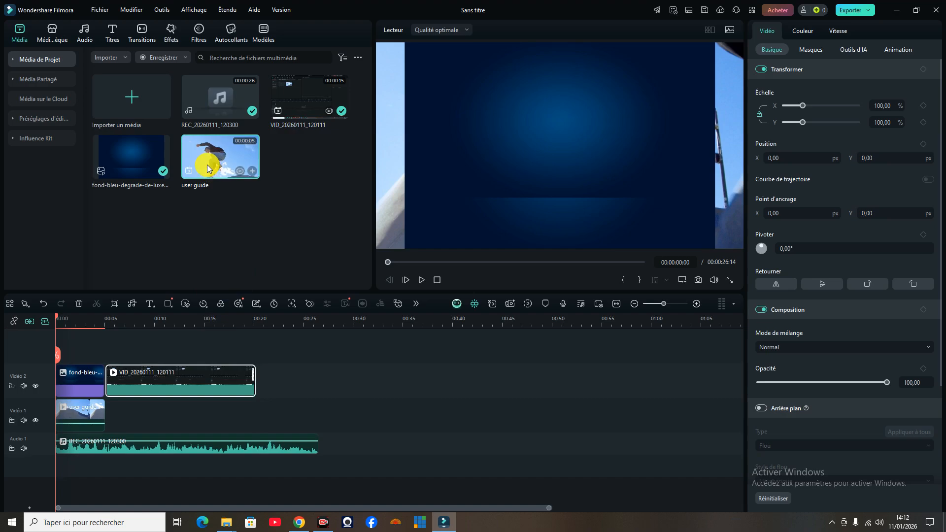
click(252, 170)
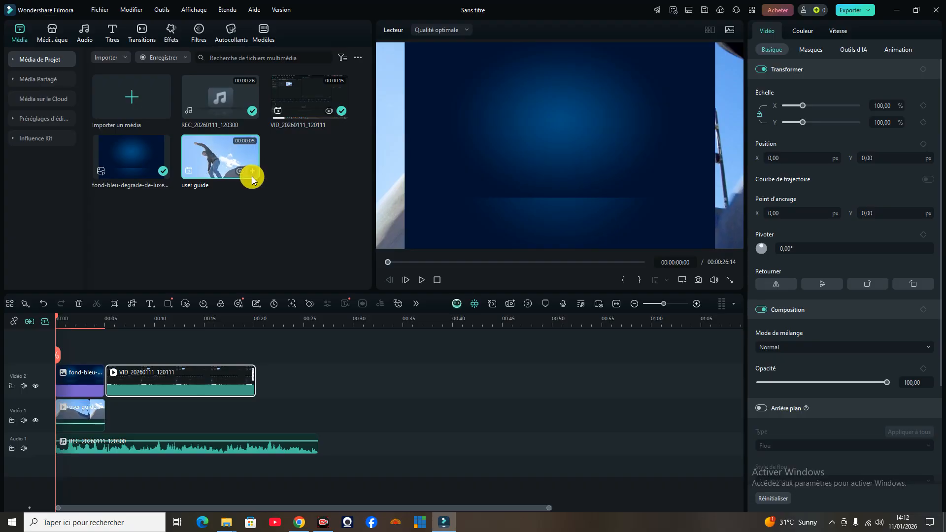
click(163, 175)
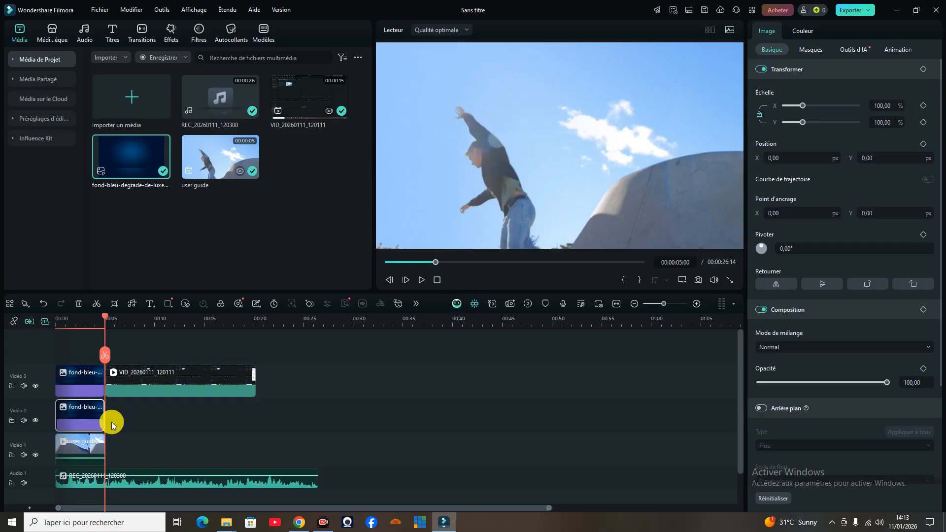
click(113, 421)
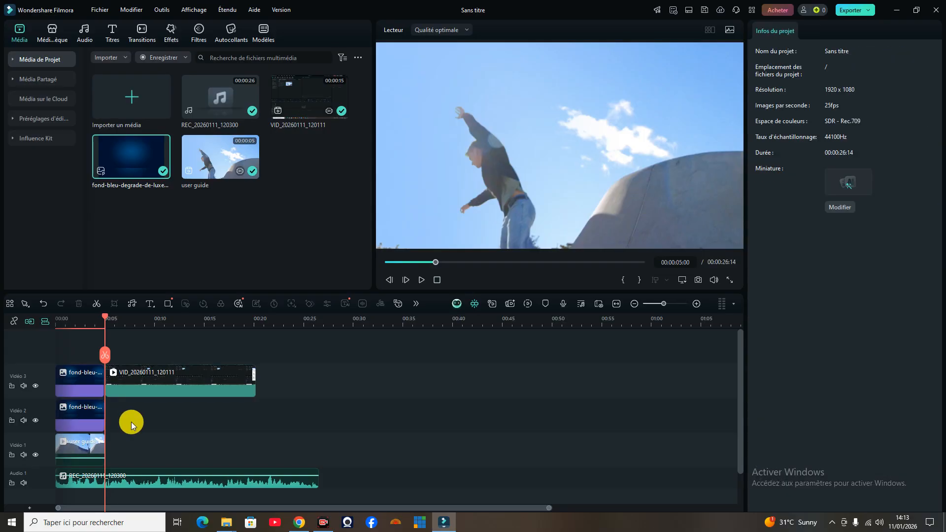
click(162, 170)
click(303, 349)
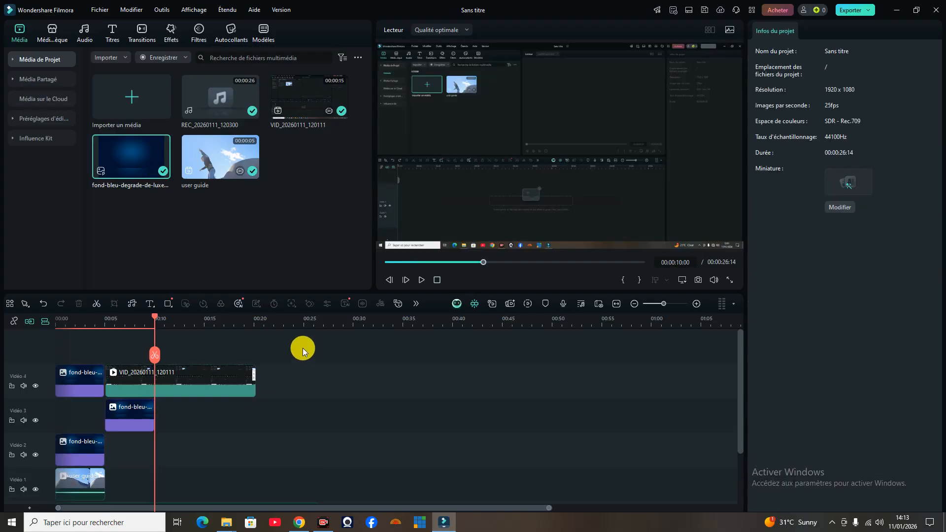
click(163, 171)
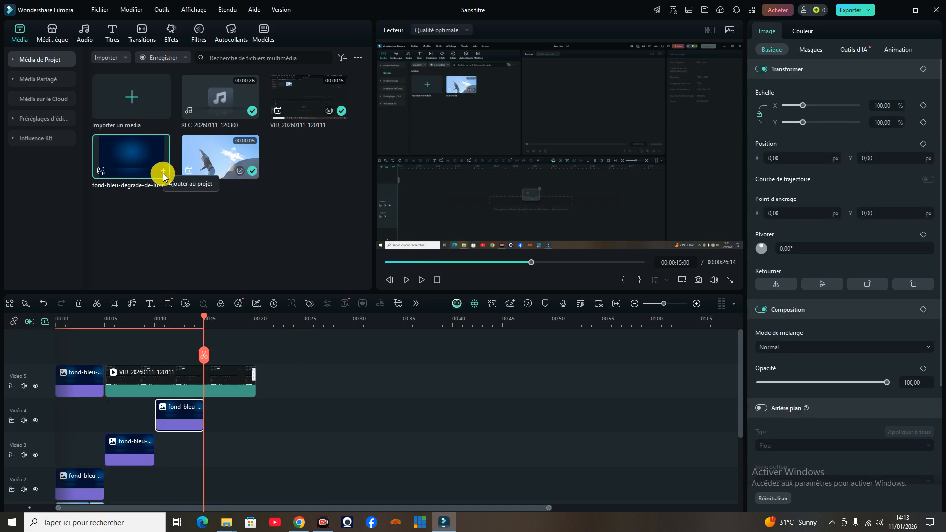
Undo the addition of the three extra background image copies
click(44, 306)
click(44, 306)
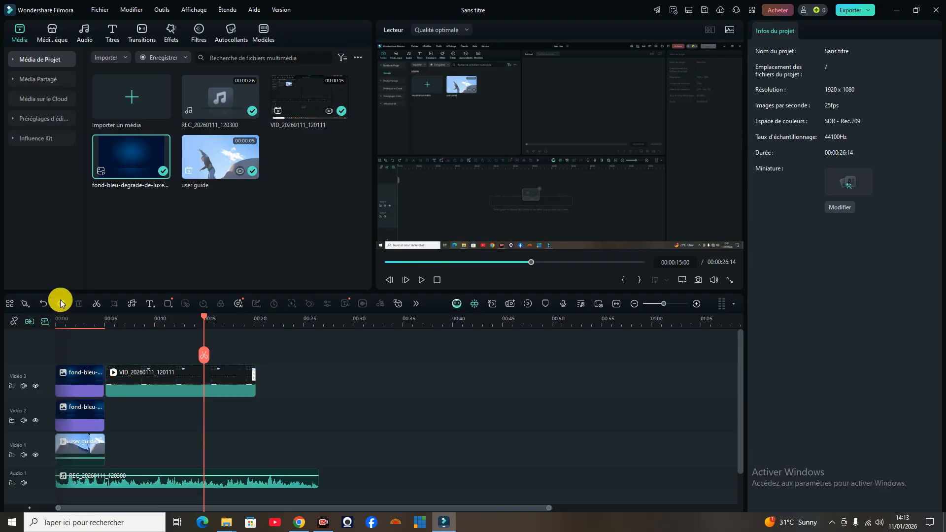
click(44, 304)
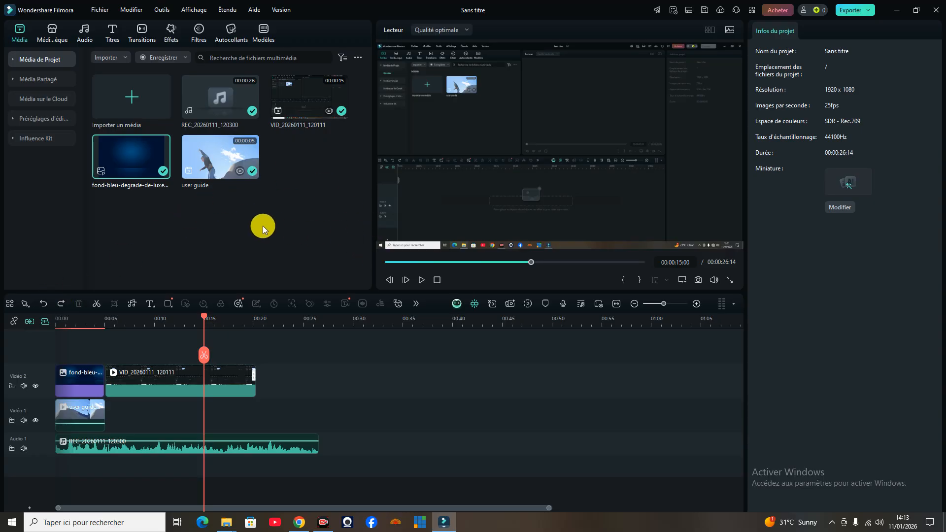
Open the user guide clip from the project media in the player for preview
click(213, 158)
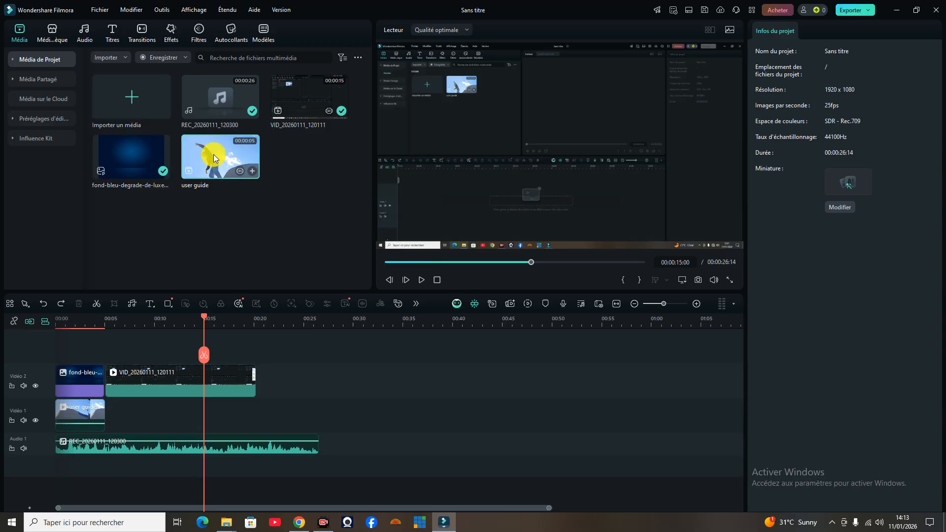
double_click(213, 157)
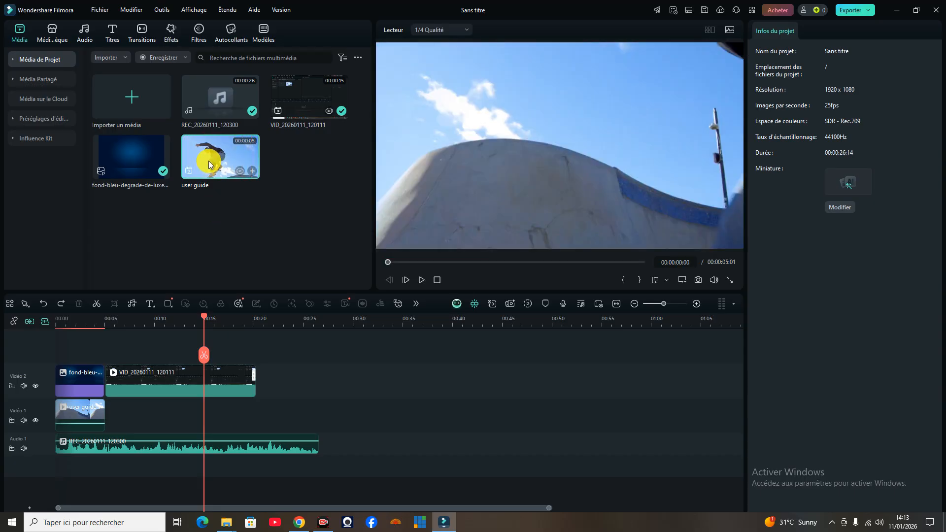
mouse_move(209, 164)
mouse_down()
mouse_move(271, 463)
mouse_move(277, 433)
mouse_move(263, 330)
mouse_move(277, 428)
mouse_move(236, 431)
mouse_move(283, 446)
mouse_move(366, 438)
mouse_move(345, 411)
mouse_move(341, 420)
mouse_move(238, 249)
mouse_move(219, 156)
mouse_up()
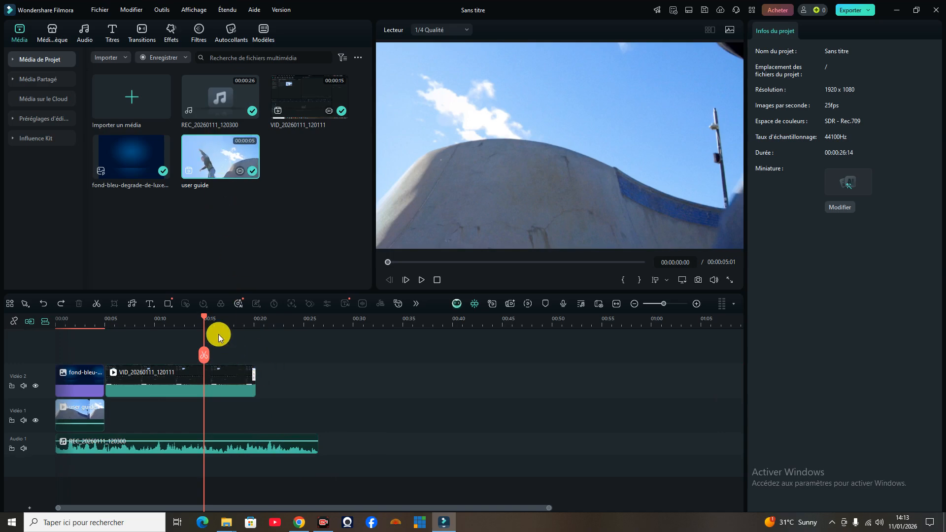
Play the timeline from its beginning and lower the player's preview volume to 10
drag(205, 316, 46, 321)
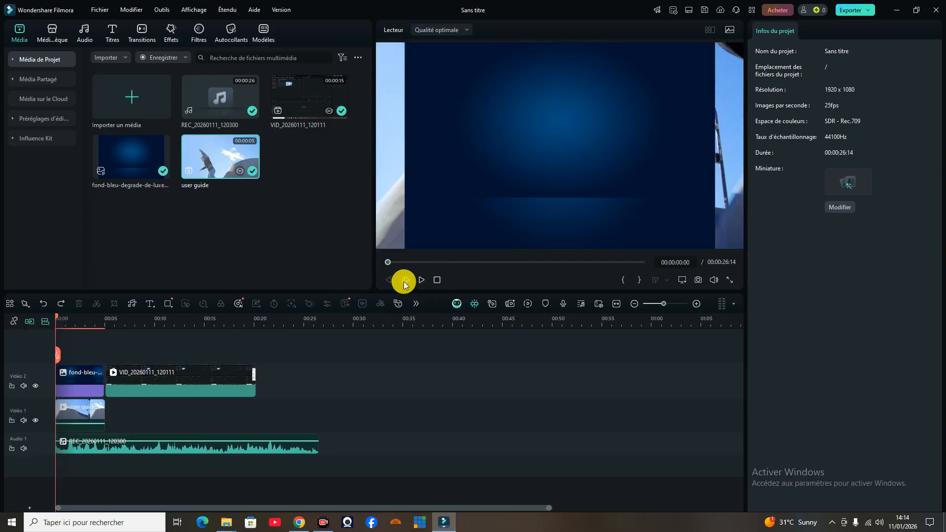
click(419, 280)
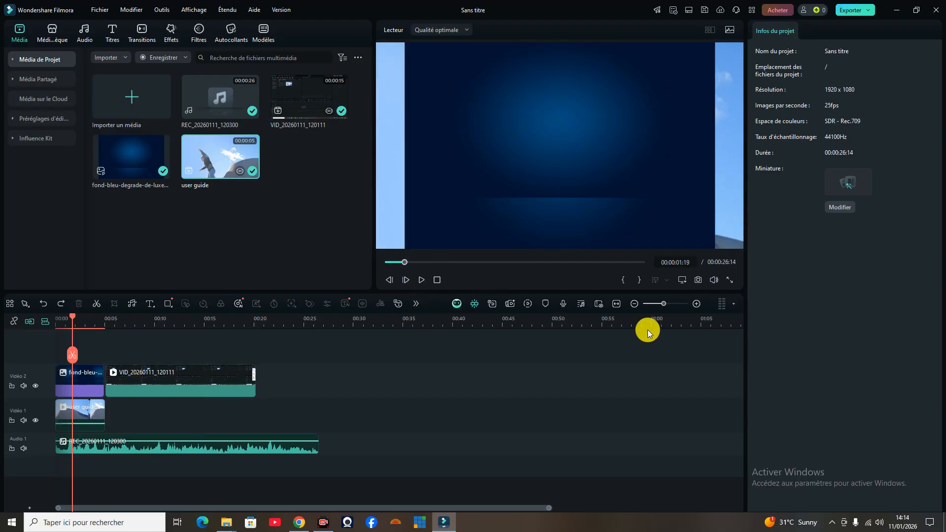
mouse_move(712, 281)
drag(714, 224, 714, 254)
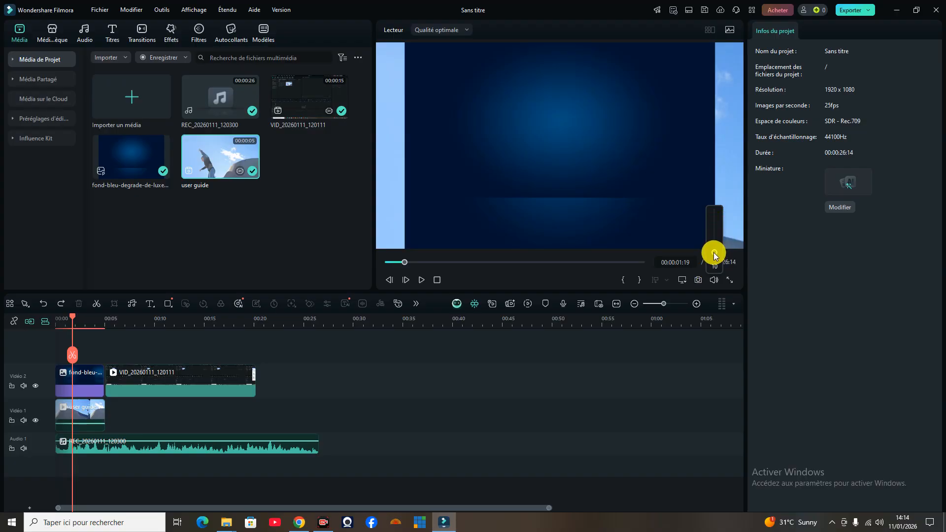
click(422, 281)
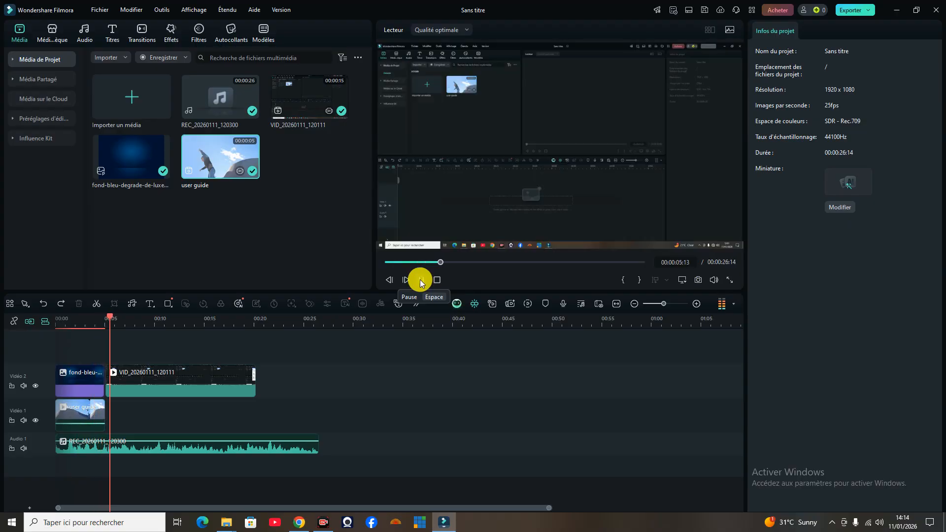
click(421, 281)
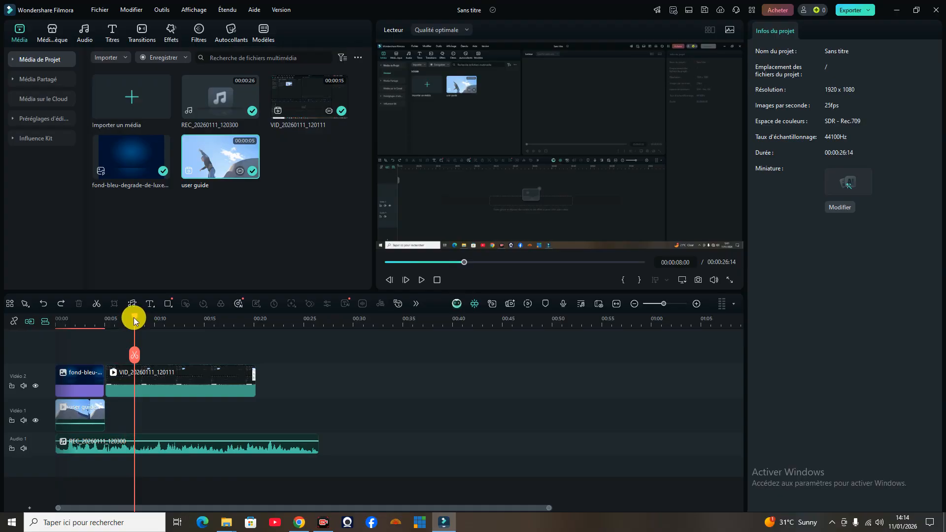
Scrub the playhead back to the timeline start and forward to about 2 seconds to inspect the stacked clips
drag(133, 317, 83, 337)
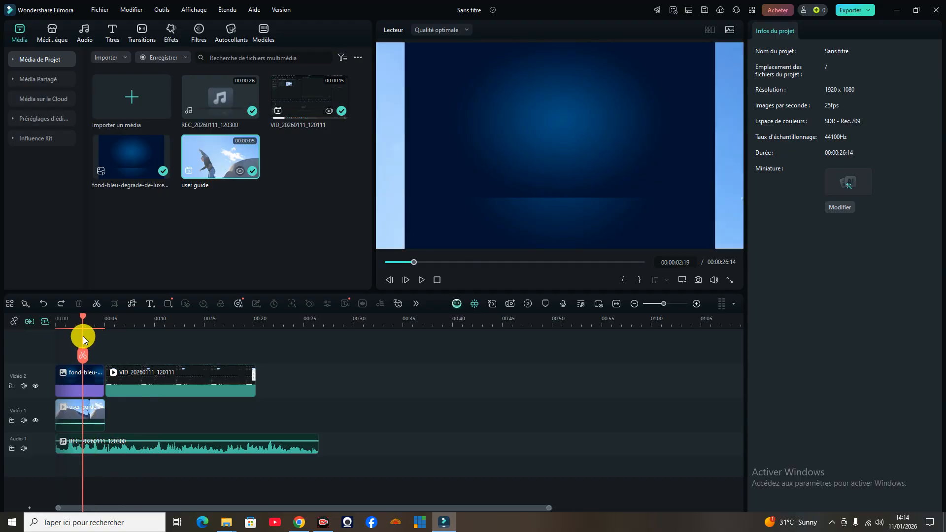
drag(83, 336, 57, 407)
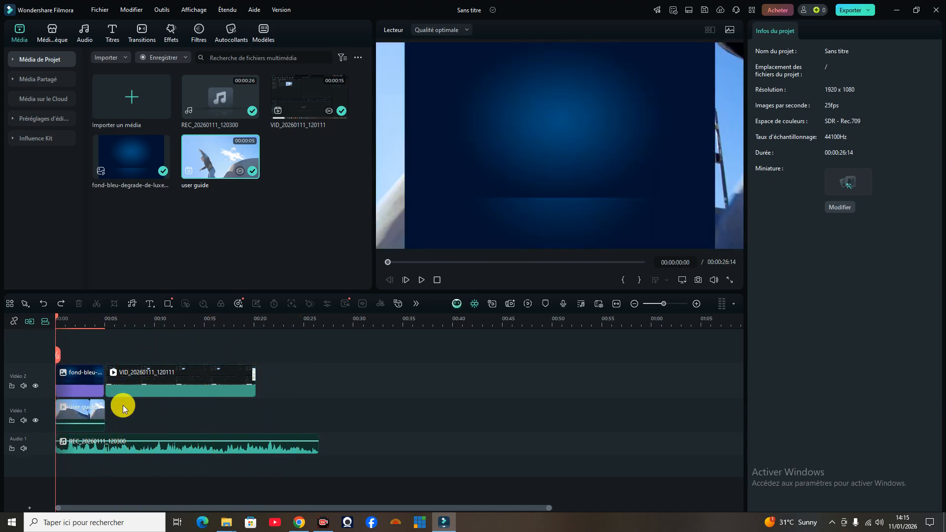
drag(60, 312, 79, 324)
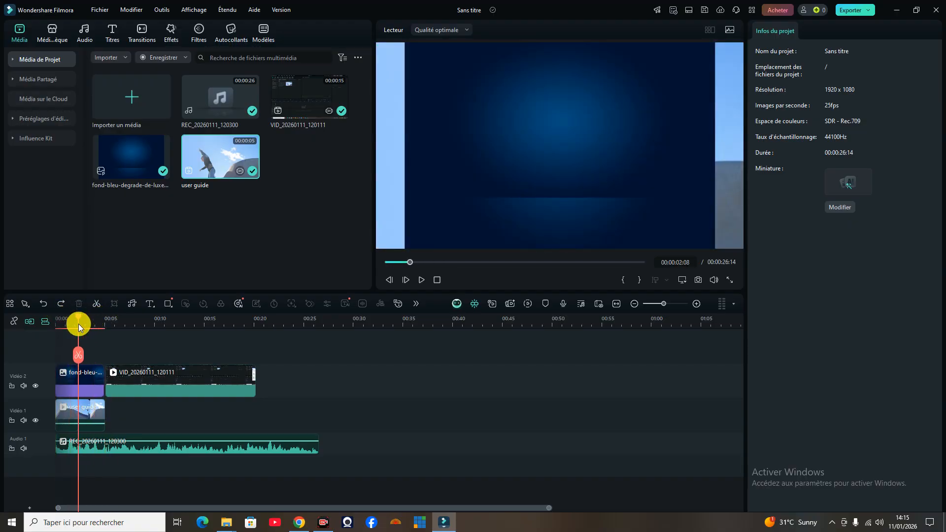
click(119, 434)
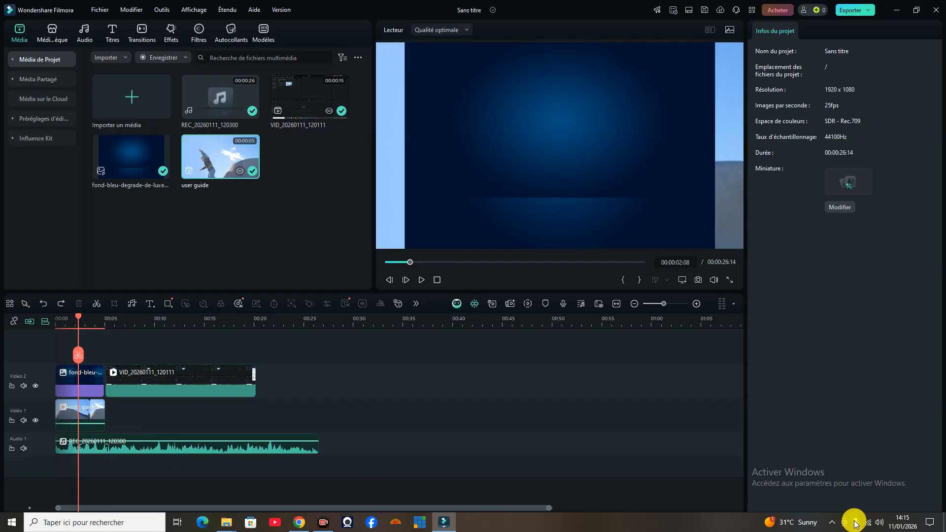
click(868, 526)
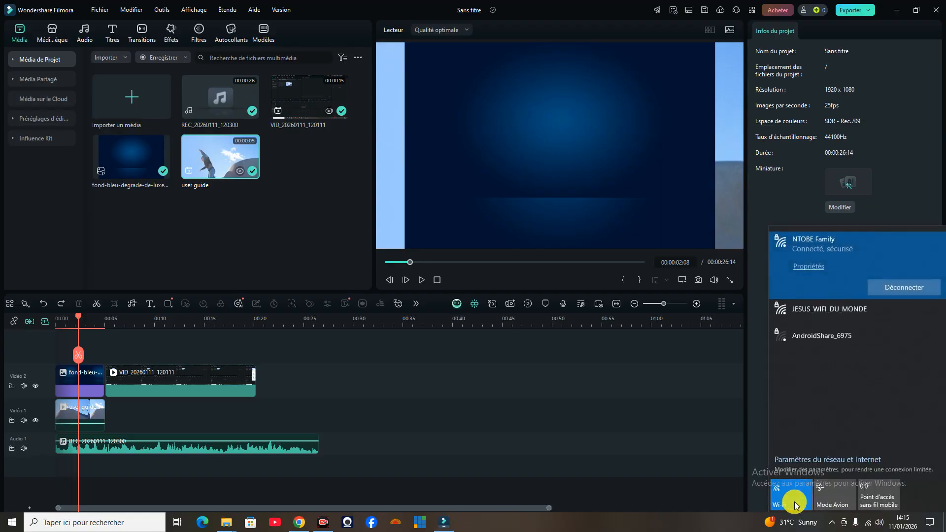
click(509, 415)
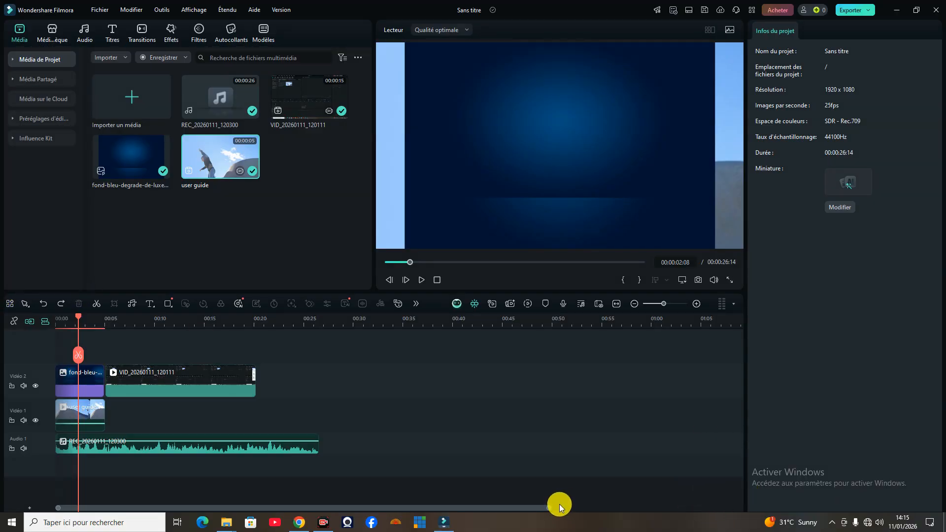
mouse_move(2, 294)
mouse_down()
mouse_move(812, 429)
mouse_move(804, 486)
mouse_move(745, 504)
mouse_up()
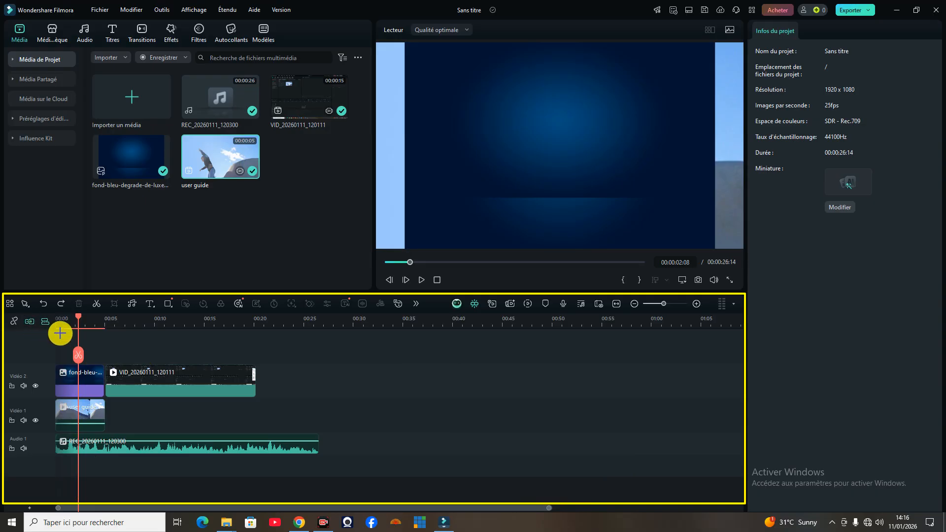
mouse_move(56, 330)
mouse_down()
mouse_move(296, 361)
mouse_move(741, 362)
mouse_up()
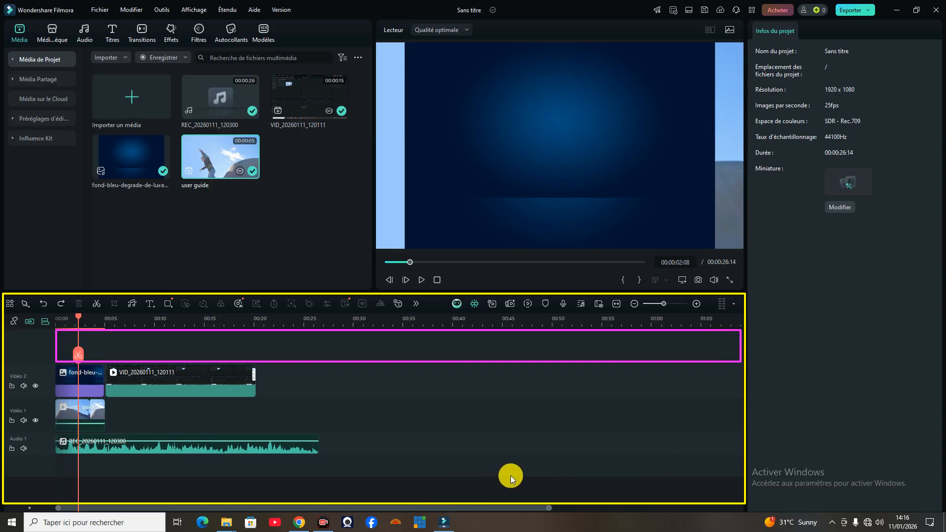
mouse_move(54, 400)
mouse_down()
mouse_move(371, 435)
mouse_move(743, 432)
mouse_up()
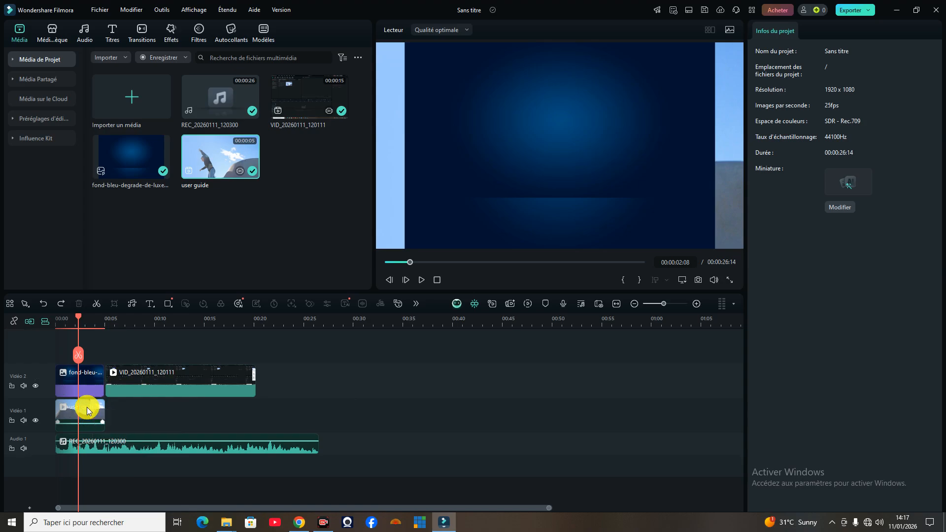
Place the Défaut Titre title at the timeline start on a new track above the blue background image
click(139, 30)
mouse_move(143, 122)
mouse_down()
mouse_move(140, 342)
mouse_move(102, 352)
mouse_move(133, 29)
mouse_move(160, 40)
mouse_up()
click(111, 30)
drag(123, 89, 56, 341)
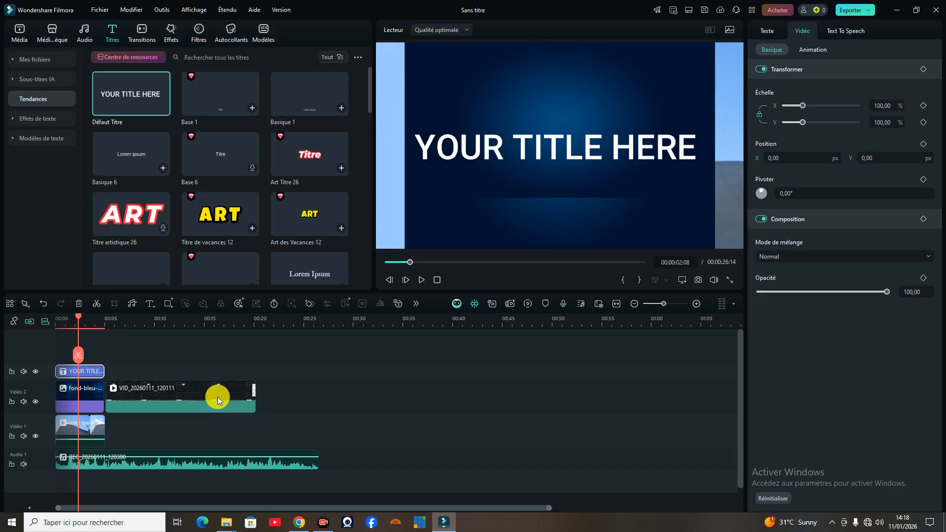
Place a second Défaut Titre right after the VID_20260111_120111 clip on Vidéo 2 and undo the placement
drag(131, 95, 263, 399)
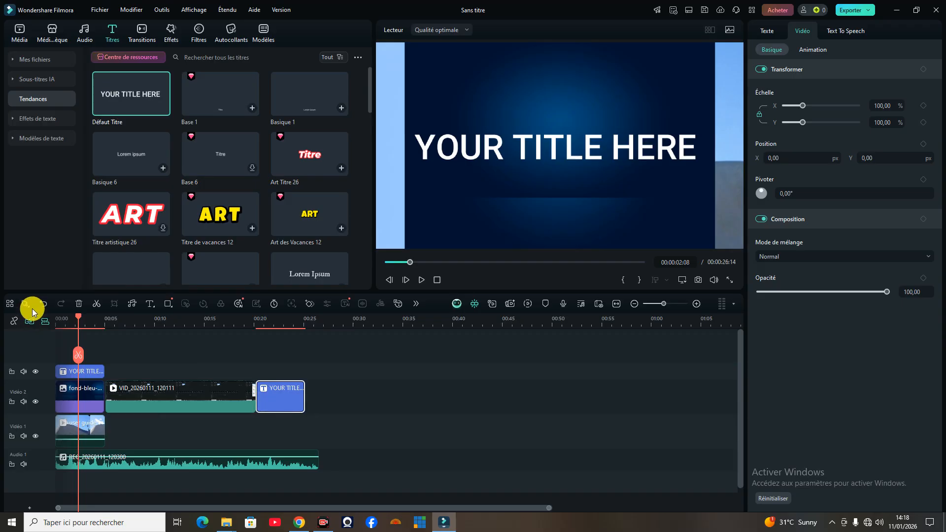
click(46, 304)
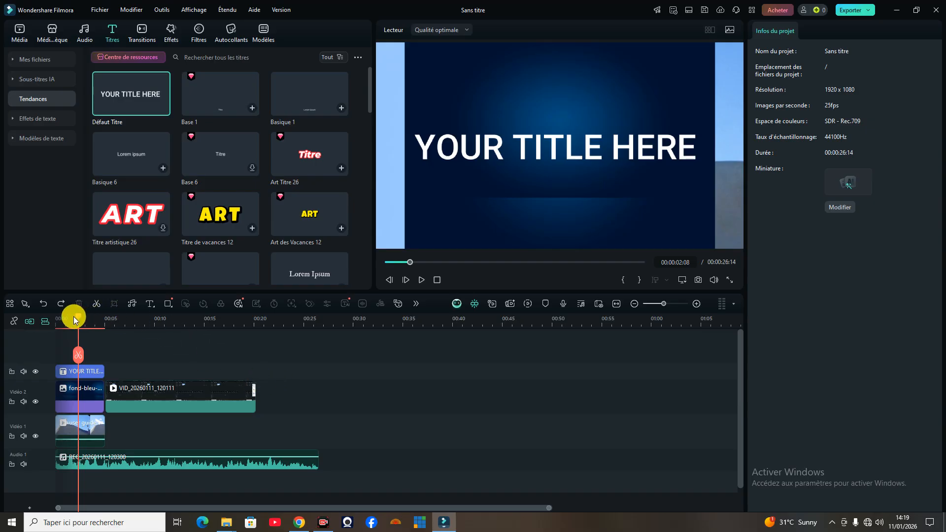
Scrub the playhead to the timeline's end to inspect how the title, image, video and audio tracks play together
drag(79, 320, 324, 335)
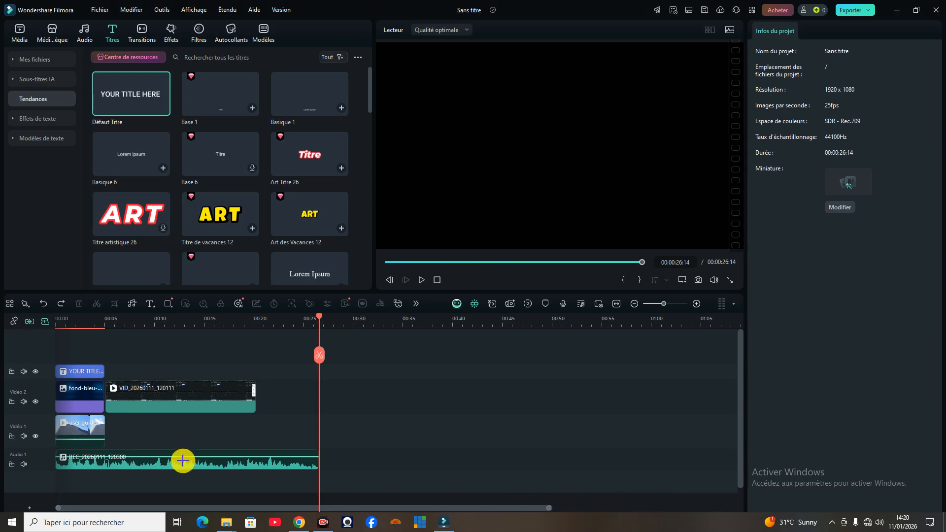
click(330, 461)
click(209, 438)
click(281, 400)
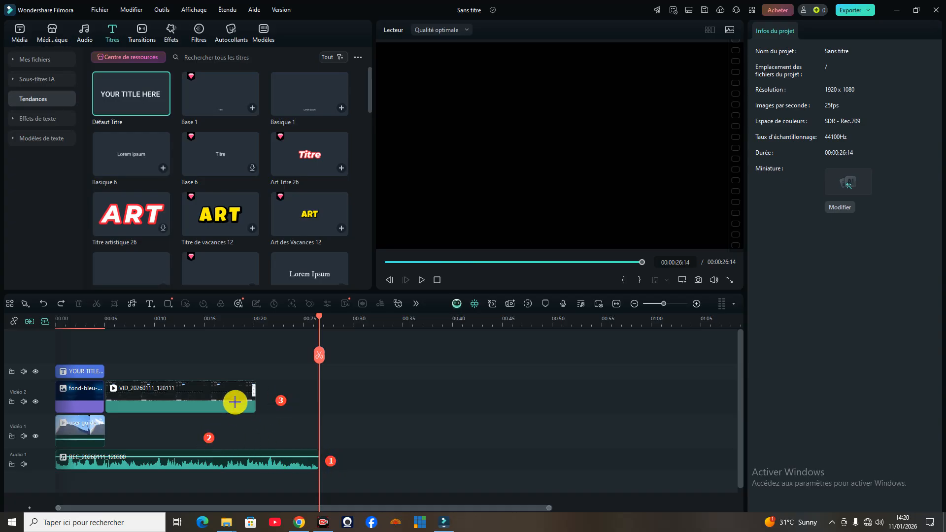
click(123, 371)
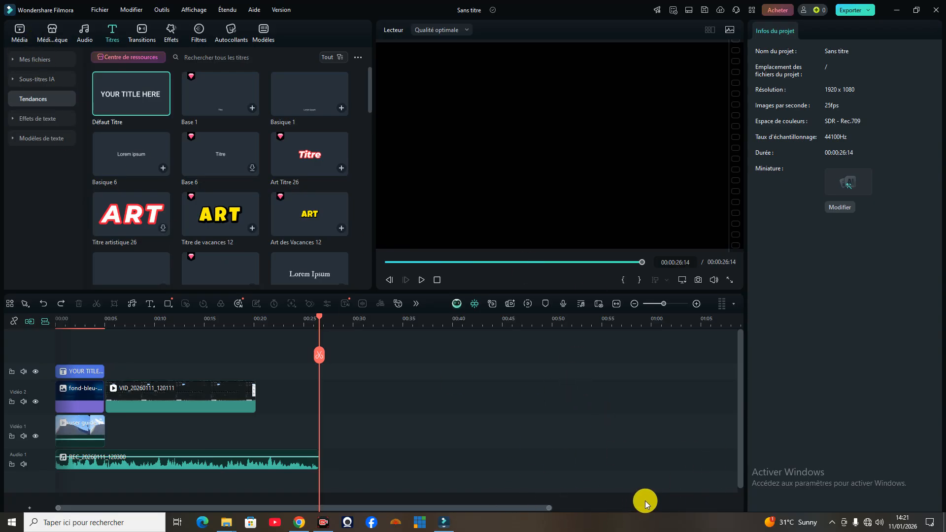
click(210, 424)
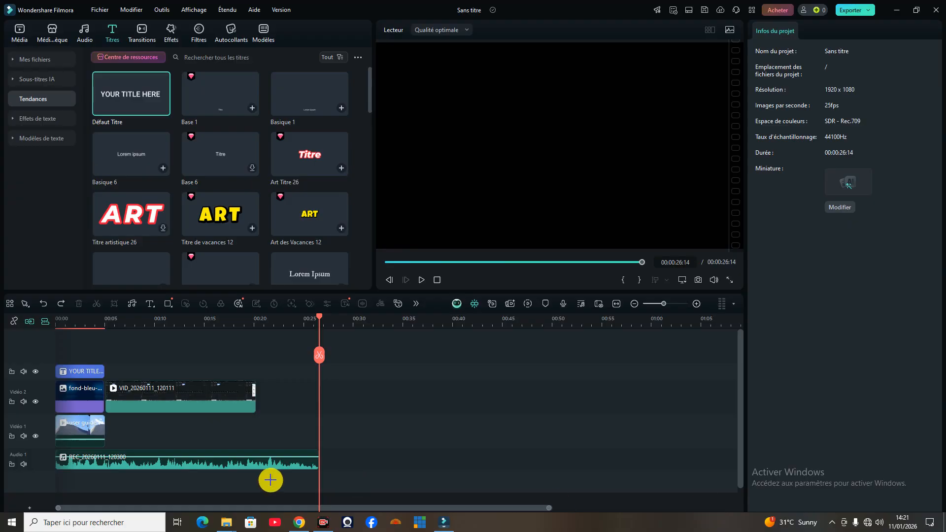
click(341, 454)
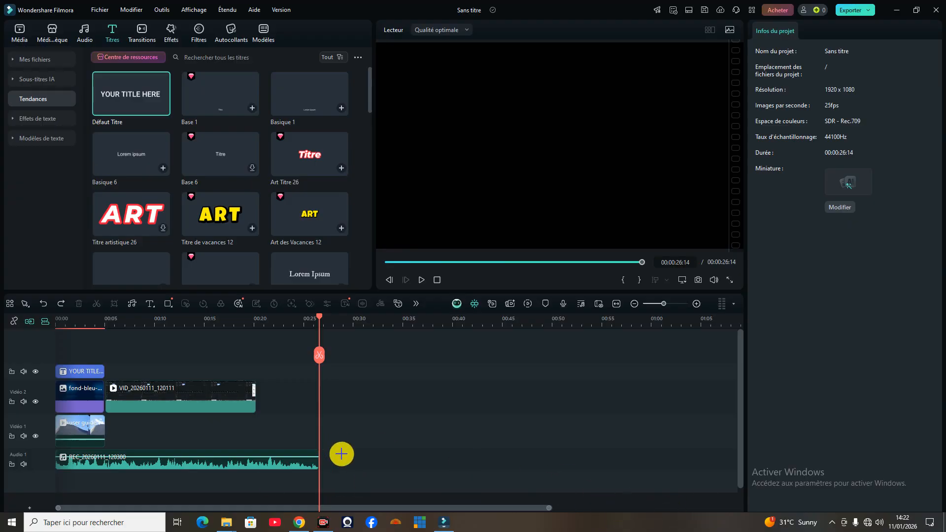
click(181, 429)
click(283, 403)
click(129, 374)
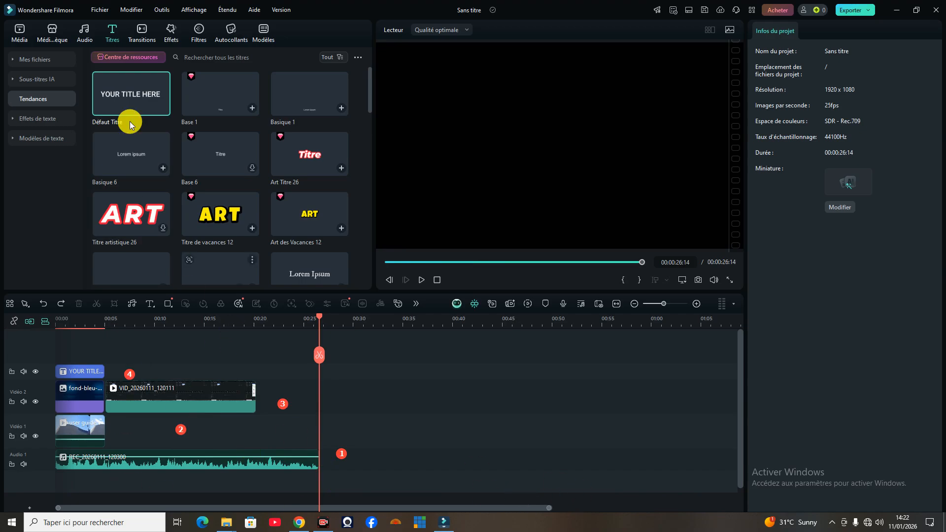
Preview the blue background image and the user guide clip from the project media in the player
click(15, 34)
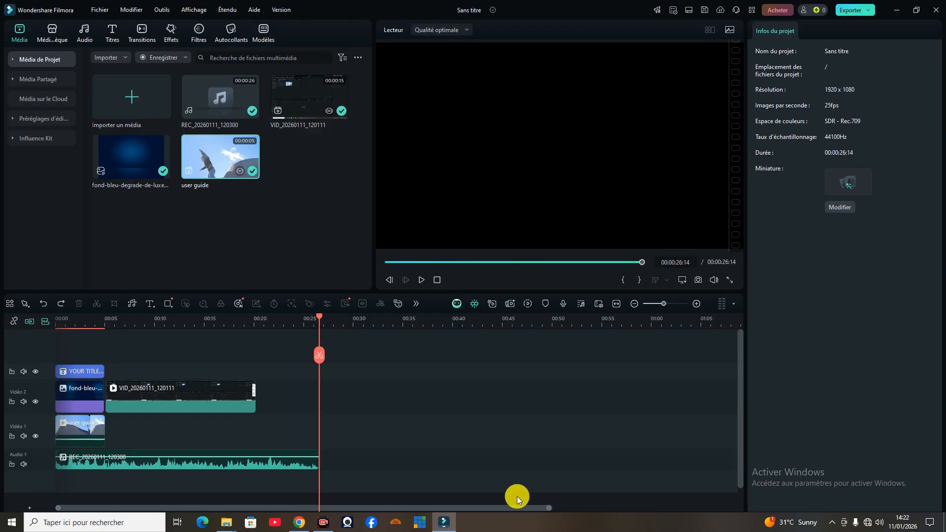
double_click(131, 157)
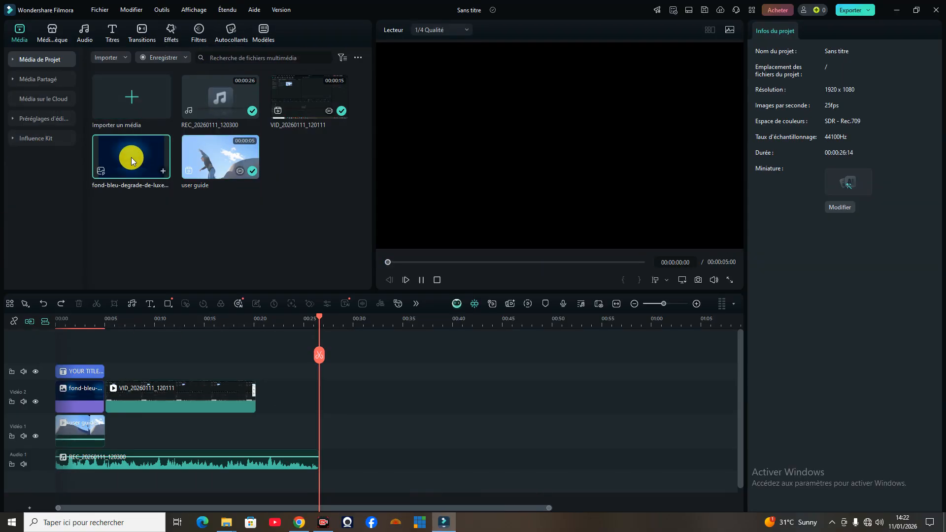
double_click(220, 142)
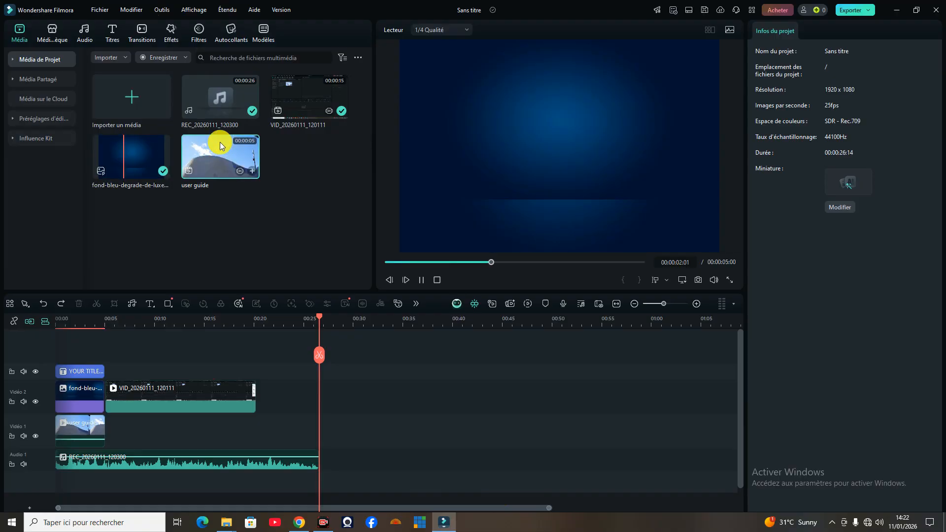
double_click(117, 144)
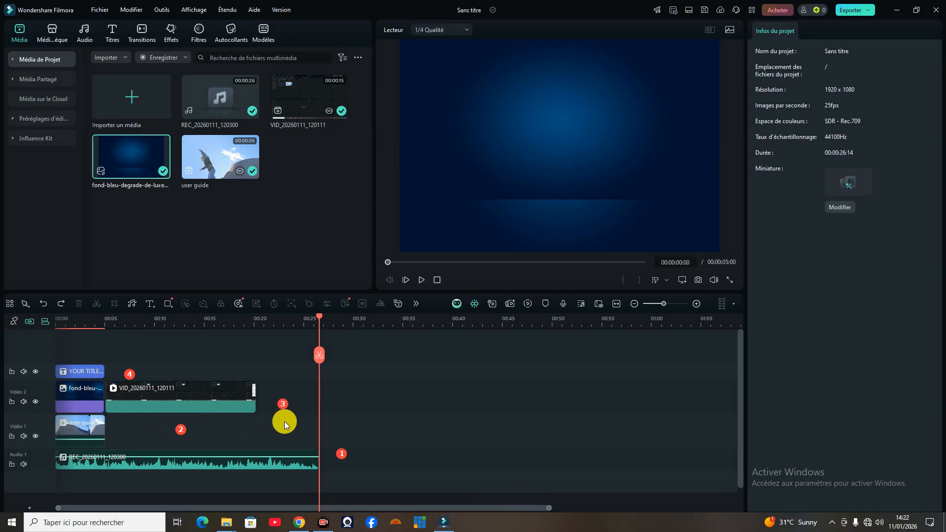
Scrub the playhead back to about 14 seconds and select the screen recording and background image clips on Vidéo 2 in turn
drag(322, 318, 200, 336)
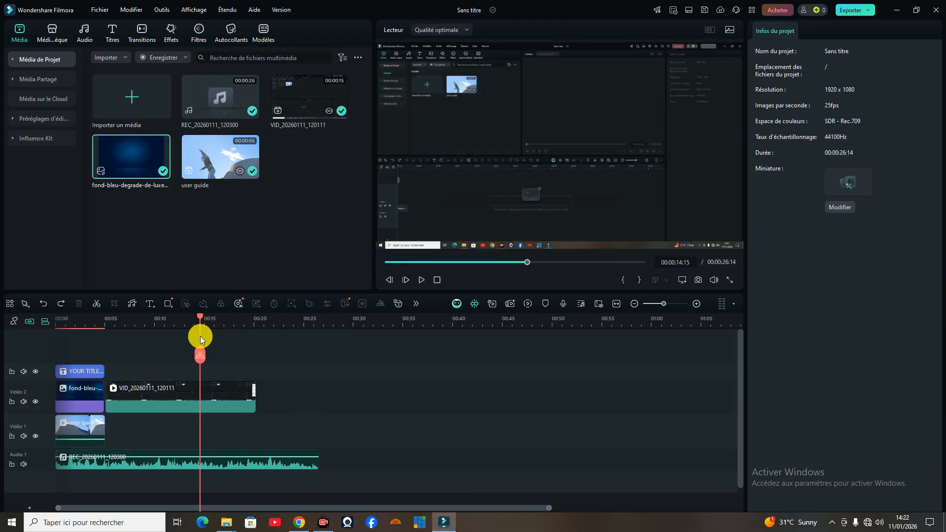
click(159, 390)
click(73, 399)
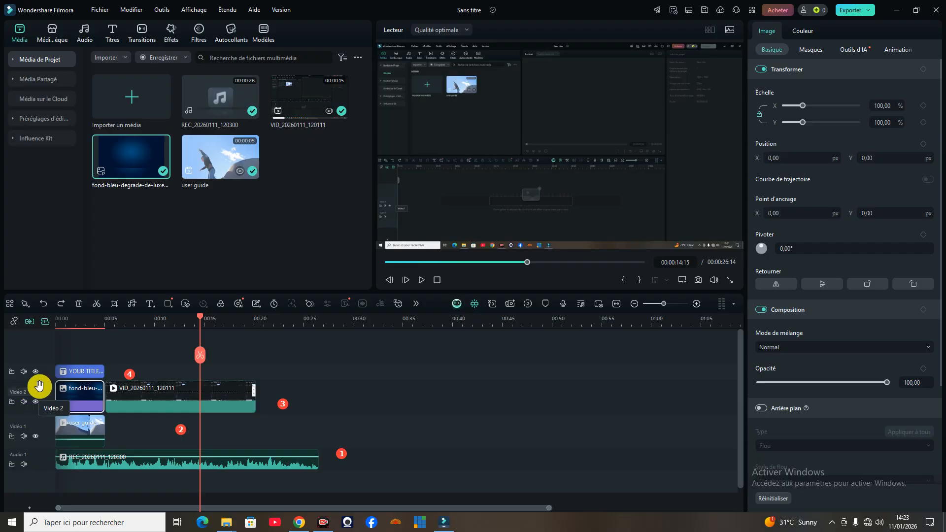
Lock the Audio 1 track and try to delete its clip, with the background image clip still selected
click(11, 466)
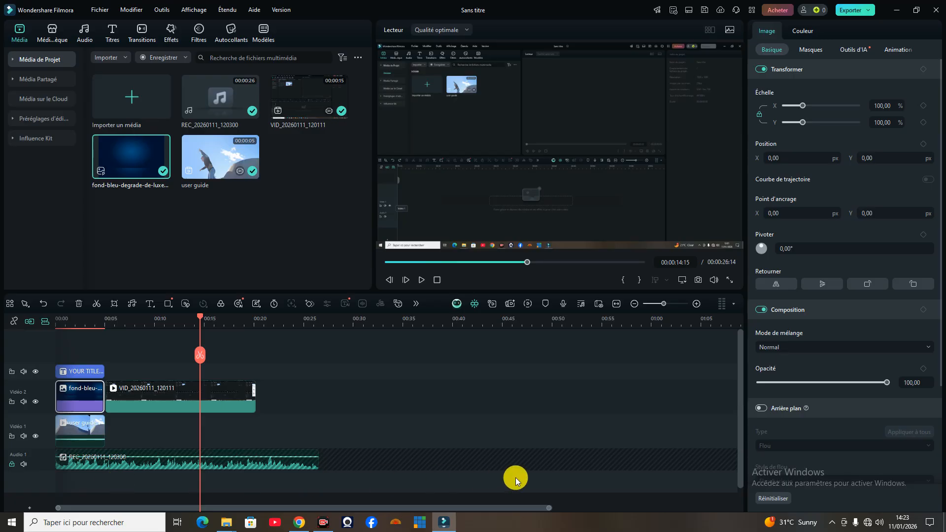
right_click(150, 459)
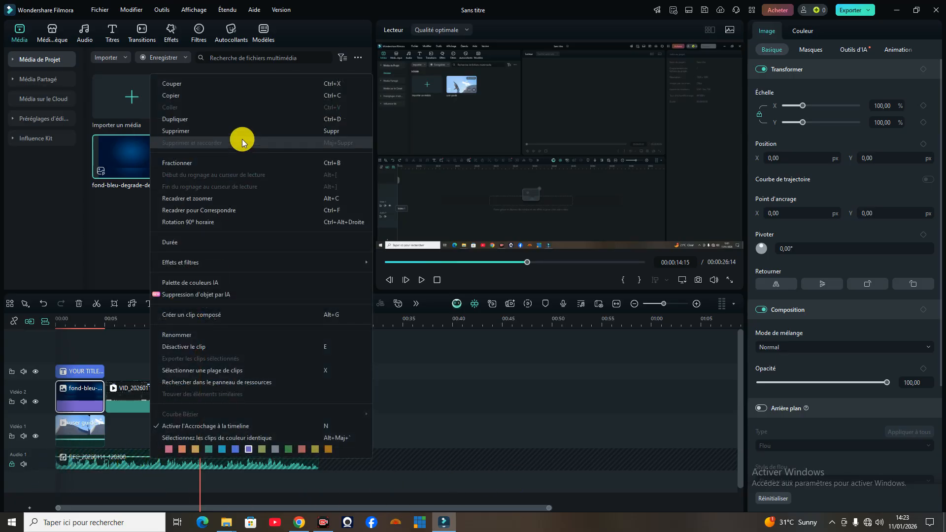
click(212, 132)
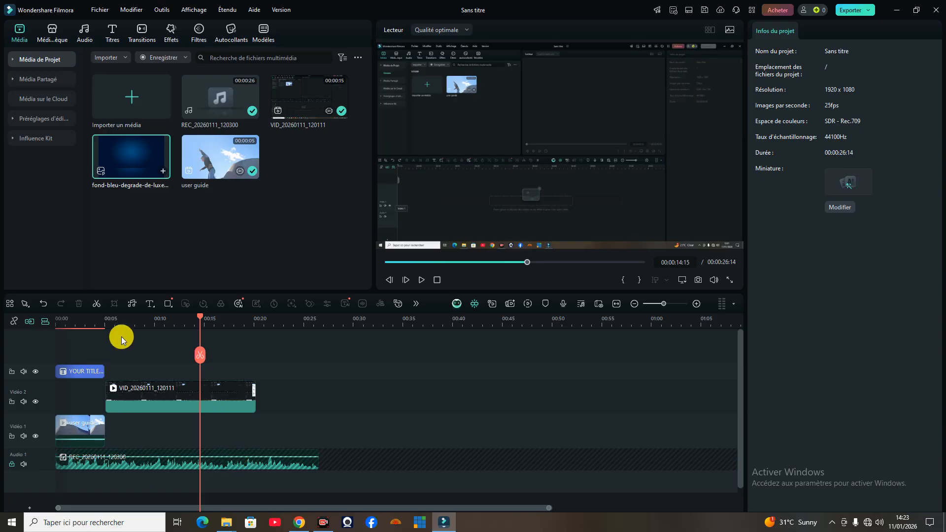
Undo the deletion of the background image clip and unlock the Audio 1 track
click(41, 303)
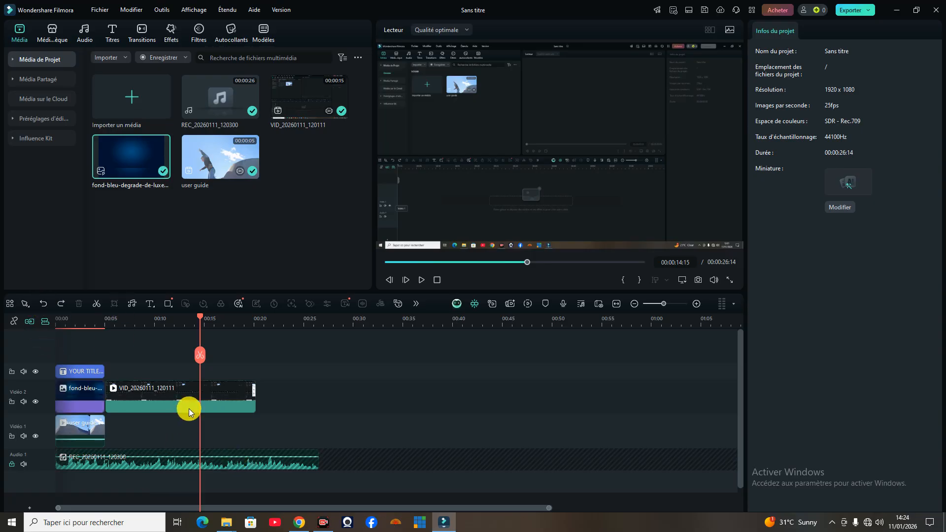
click(13, 465)
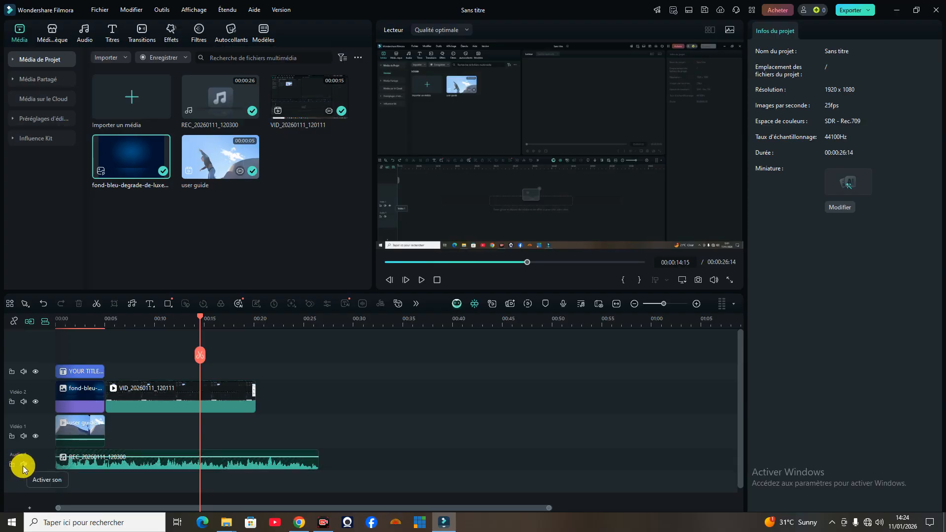
Mute the Audio 1 track and play the timeline from about 14 to 18 seconds to check its sound
click(23, 466)
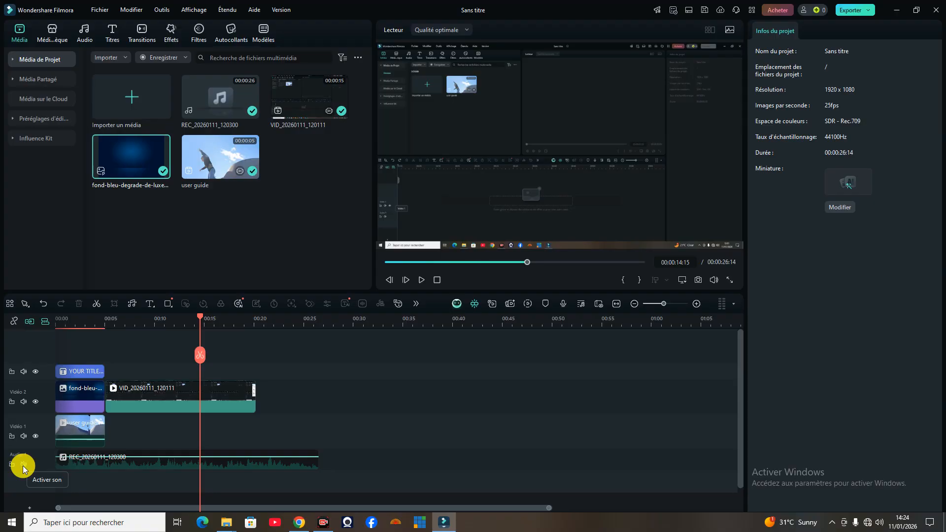
click(422, 280)
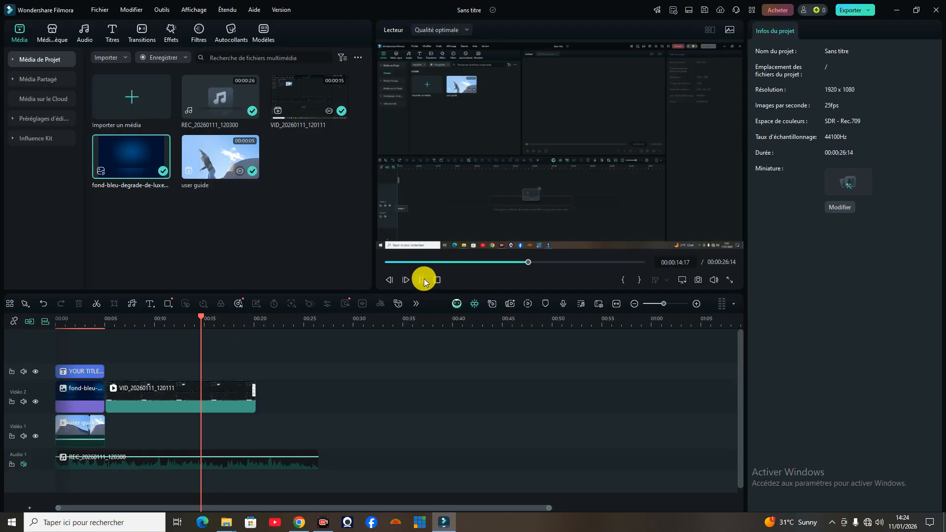
click(422, 280)
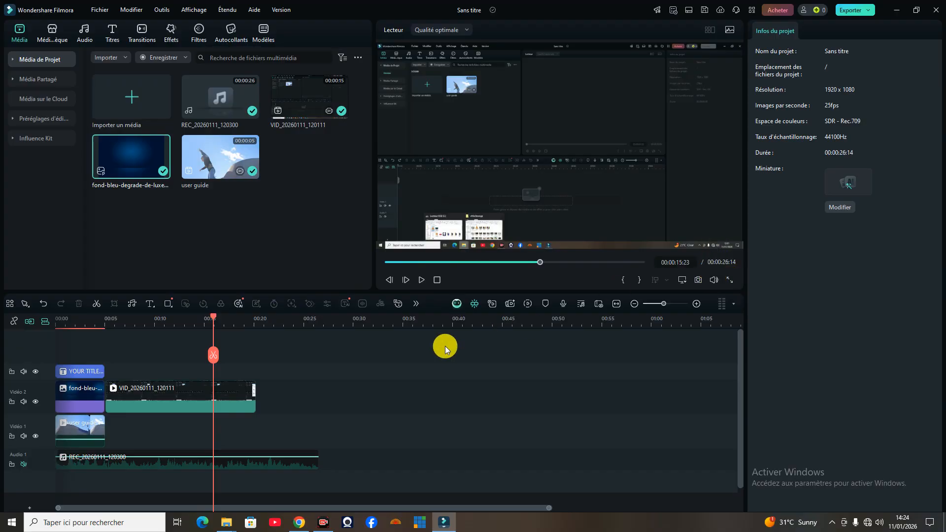
click(422, 280)
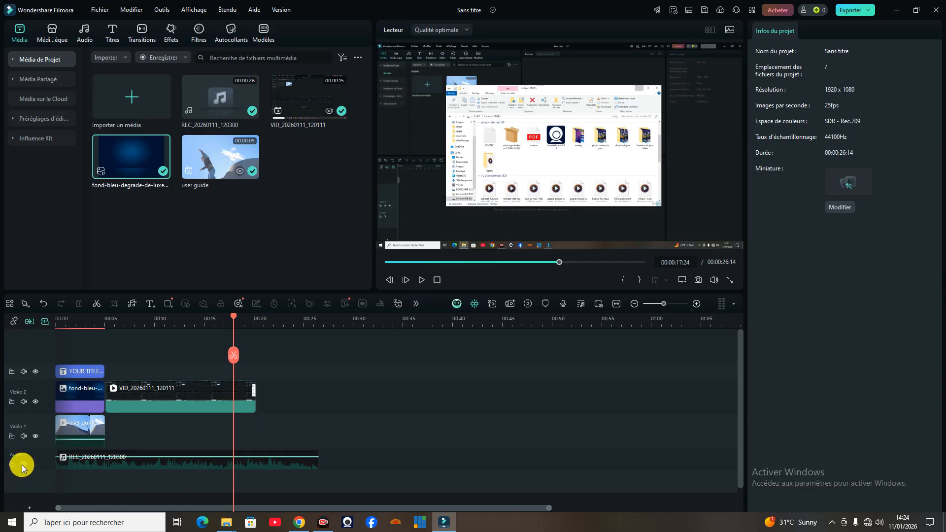
Unmute the Audio 1 track and play the timeline on to about 20 seconds
click(23, 466)
click(423, 280)
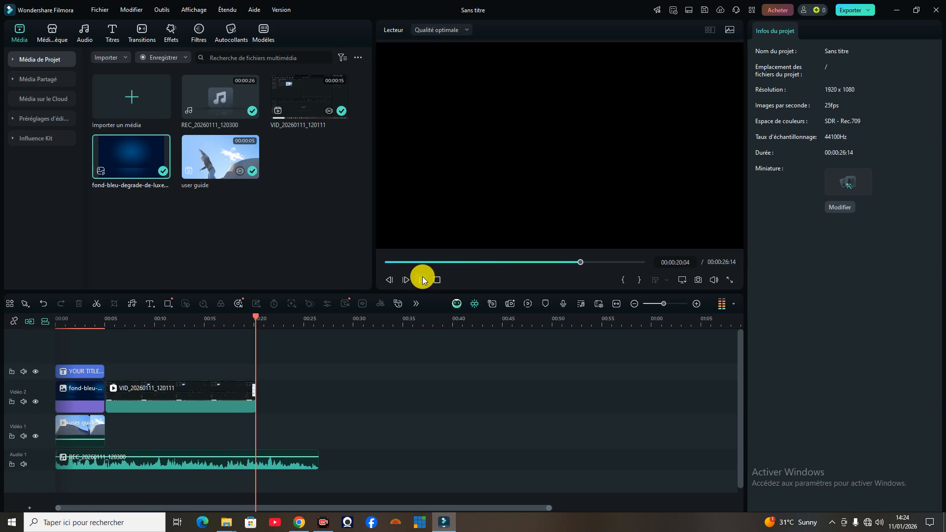
click(422, 280)
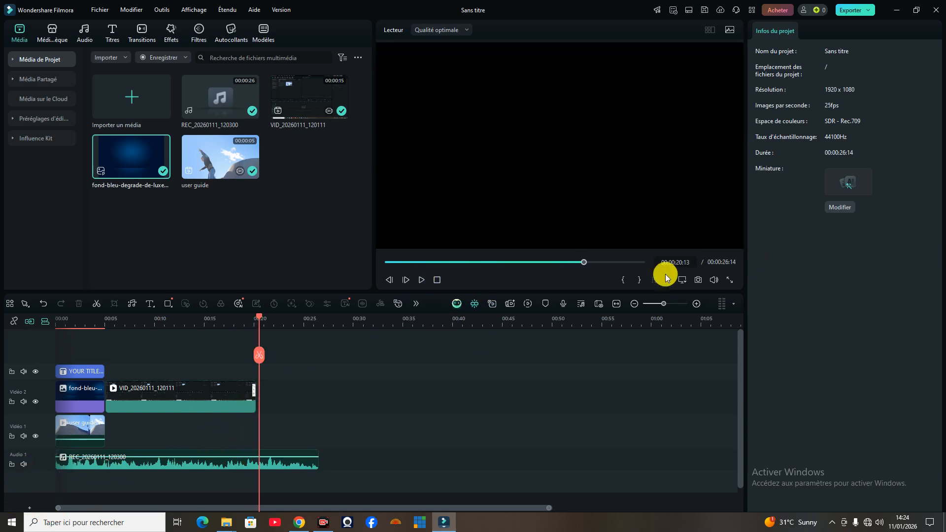
mouse_move(714, 278)
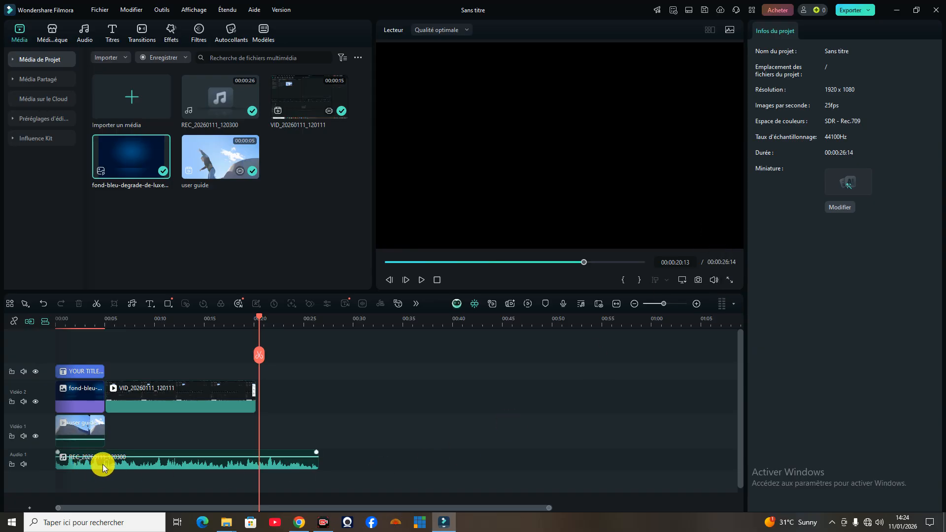
Lock and unlock the Vidéo 1 track and try its mute control
click(12, 437)
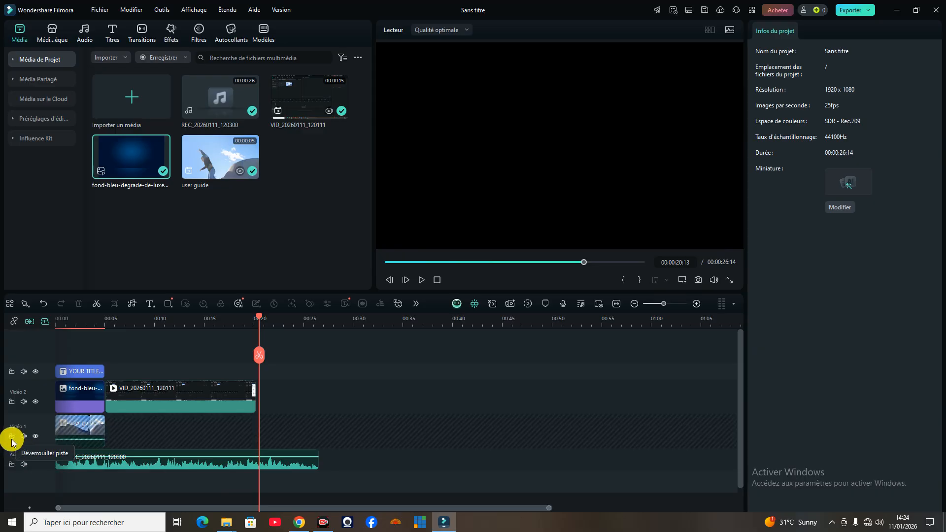
click(12, 437)
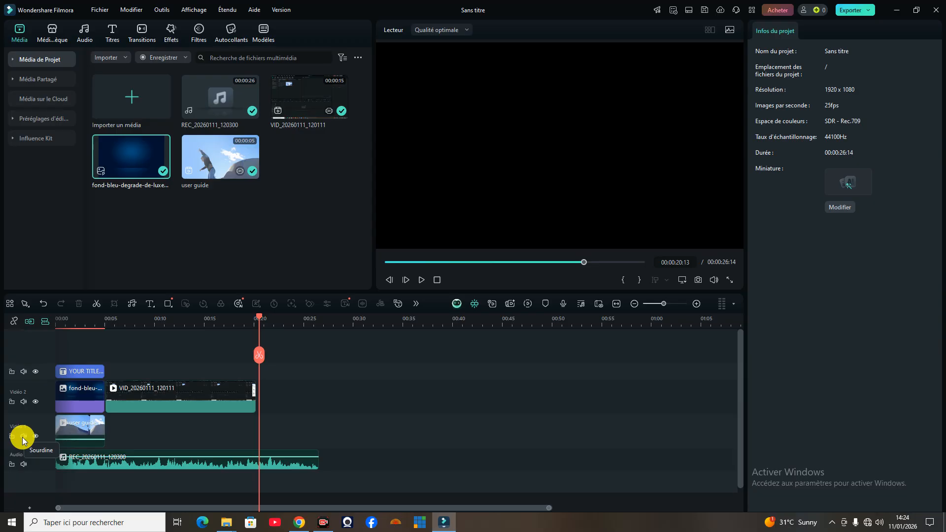
click(23, 436)
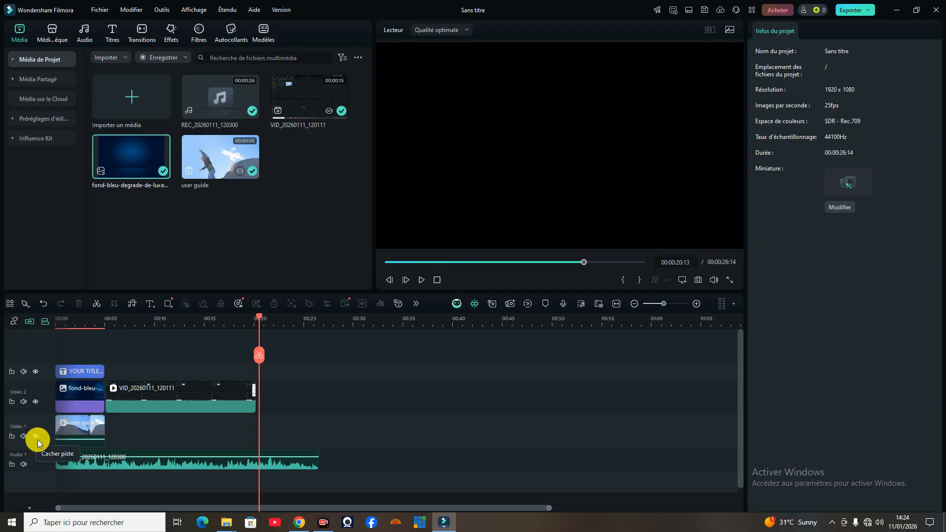
Hide the Vidéo 1 track, preview the frame at about 1 second 21 frames, and show the track again
click(37, 435)
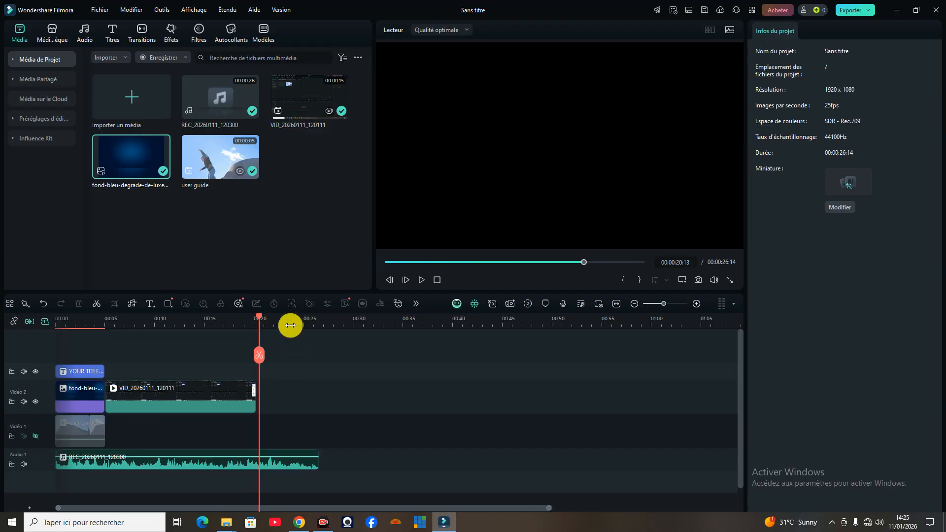
drag(259, 318, 118, 342)
drag(105, 349, 67, 351)
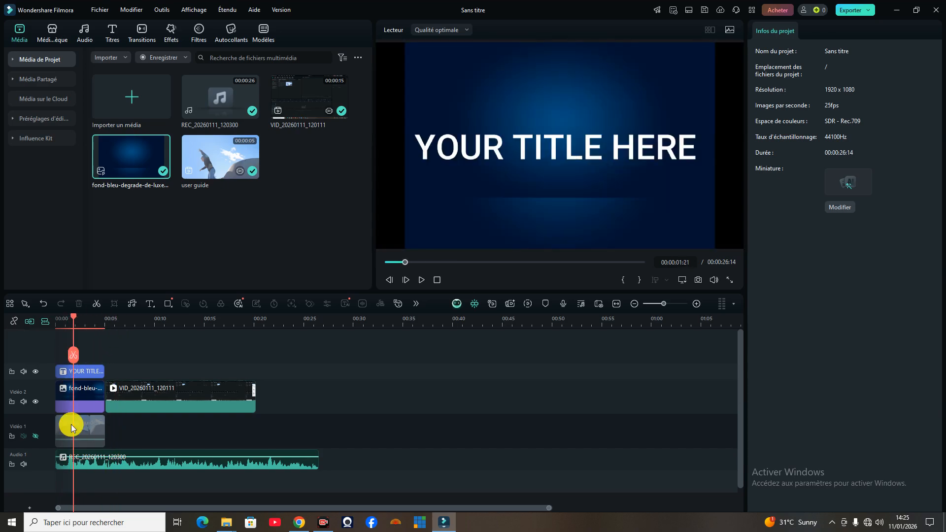
click(35, 436)
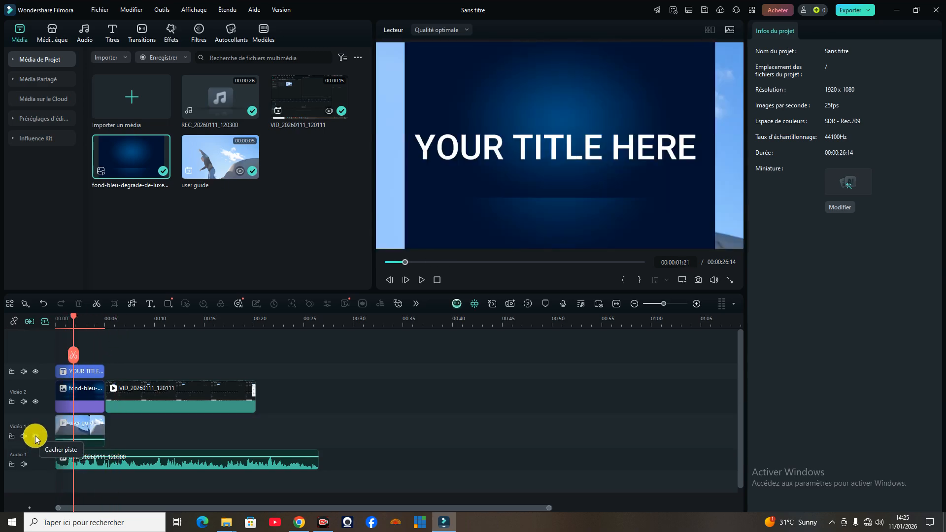
Hide and show the Vidéo 2 track twice to compare the preview with and without the background image
click(35, 401)
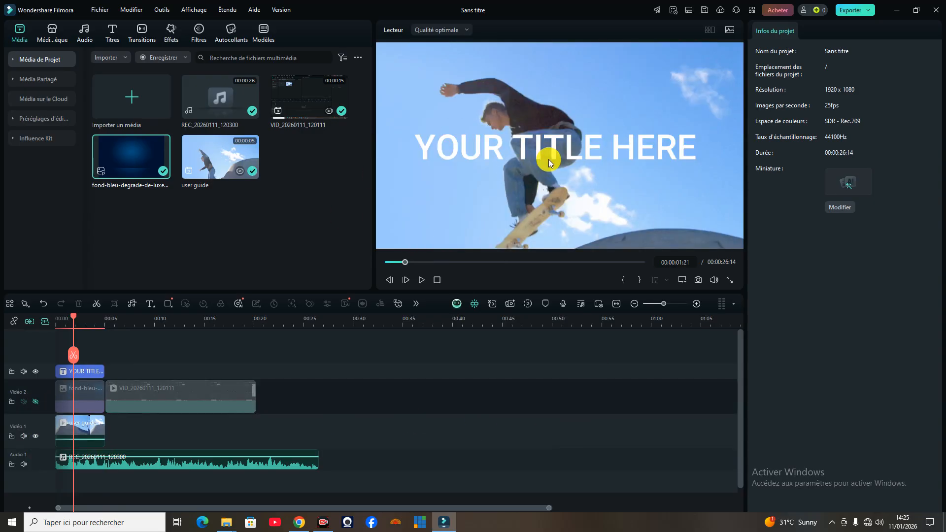
click(35, 404)
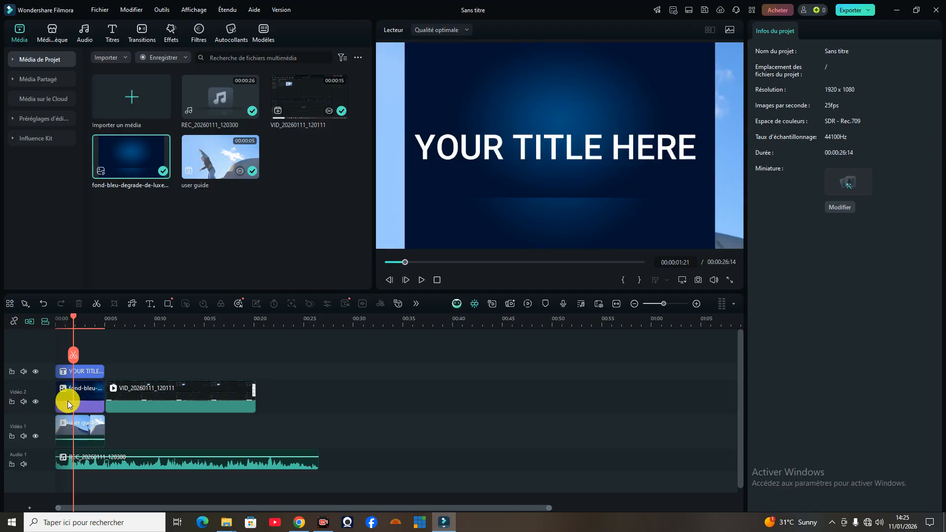
click(36, 402)
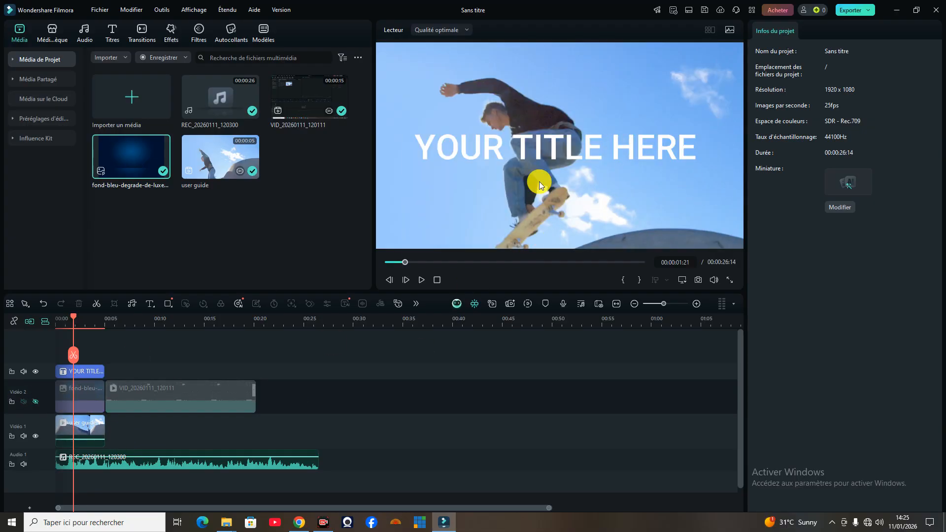
click(35, 401)
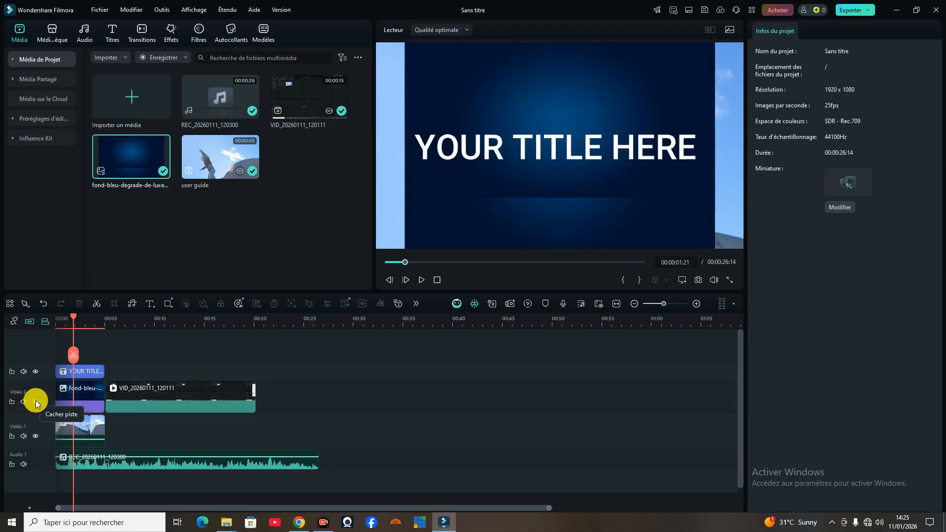
Hide the title track above Vidéo 2 and show it again
click(36, 371)
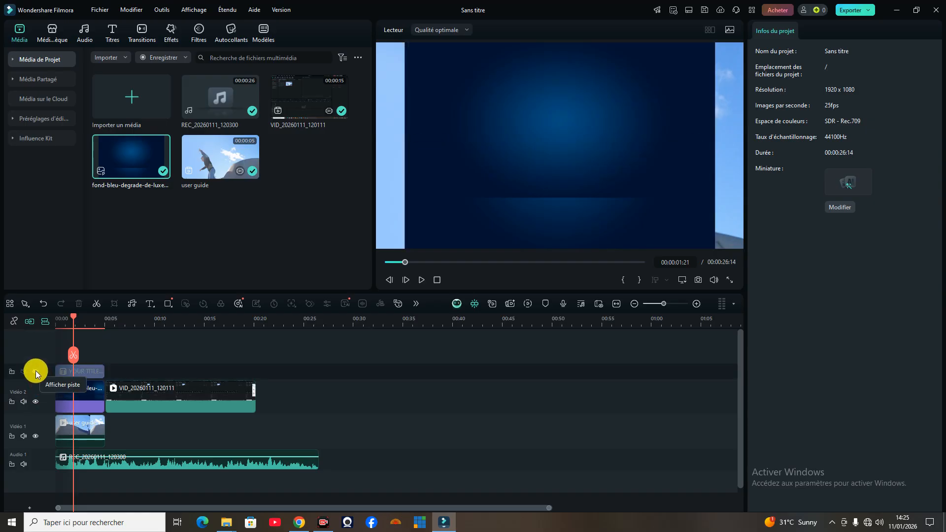
click(36, 370)
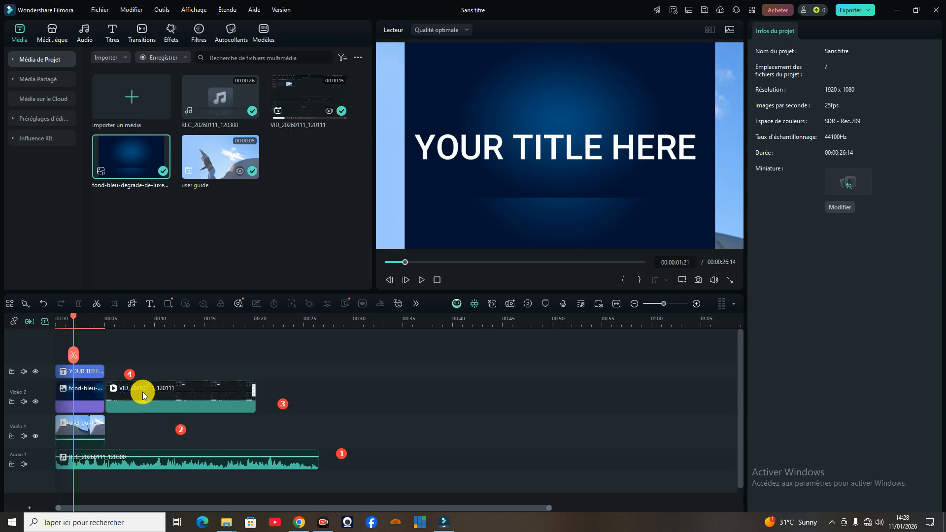
Add a Défaut Titre clip to the Vidéo 2 track right after the VID_20260111_120111 clip
click(112, 31)
drag(132, 92, 258, 394)
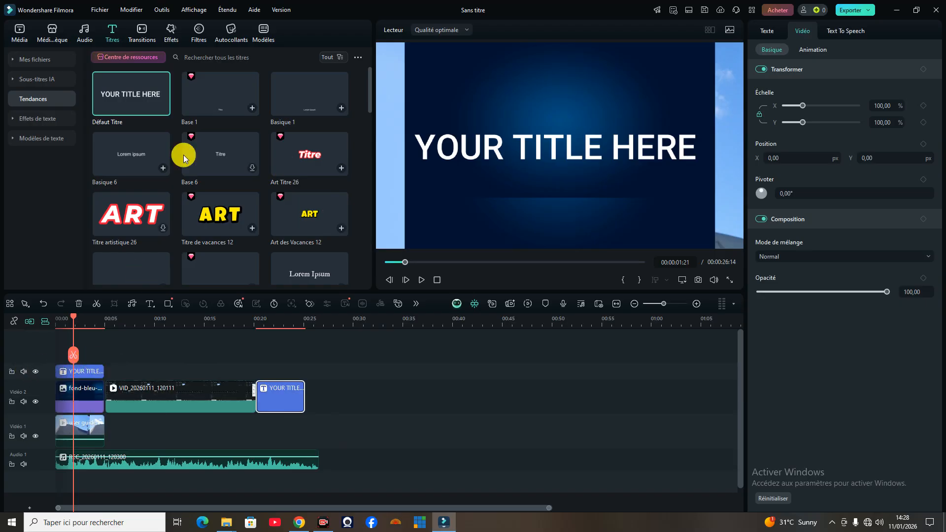
Place the user guide clip and the blue background image one after the other behind the title on the uppermost track
click(14, 29)
drag(195, 159, 167, 371)
drag(116, 374, 109, 373)
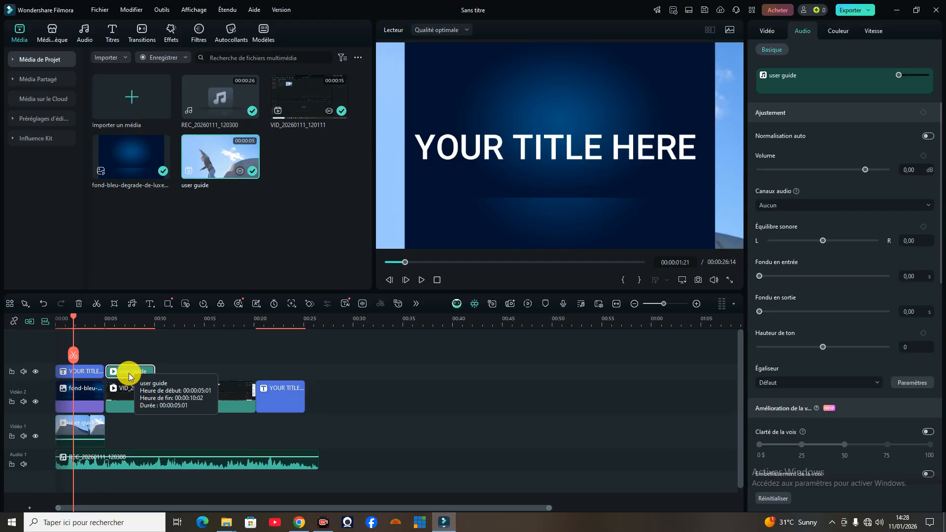
drag(137, 148, 167, 369)
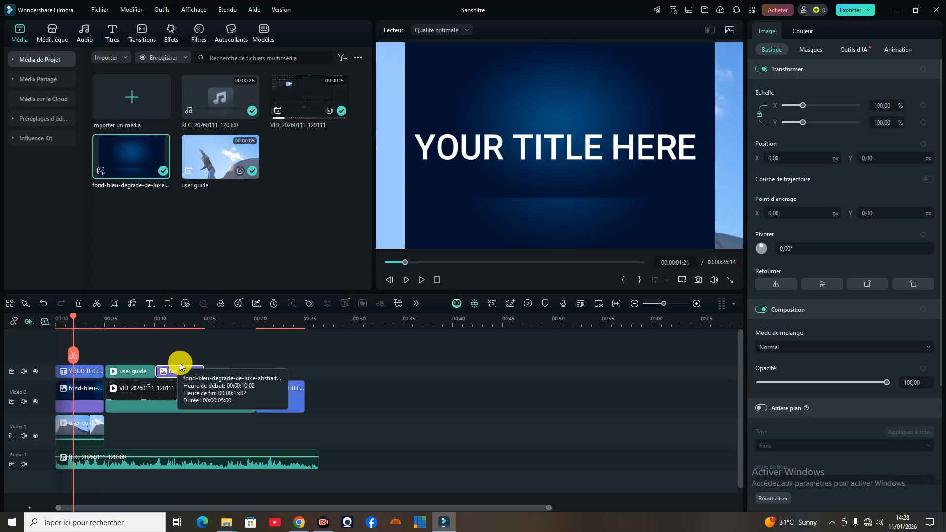
drag(73, 316, 87, 337)
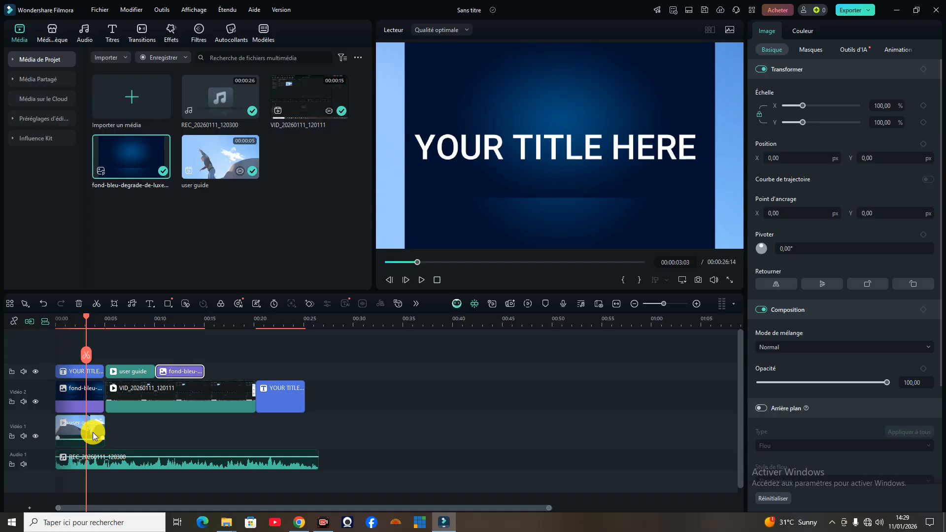
Preview the REC_20260111_120300 recording and add a second copy of it on a new audio track, starting at about 10 seconds
scroll(169, 433, down, 1)
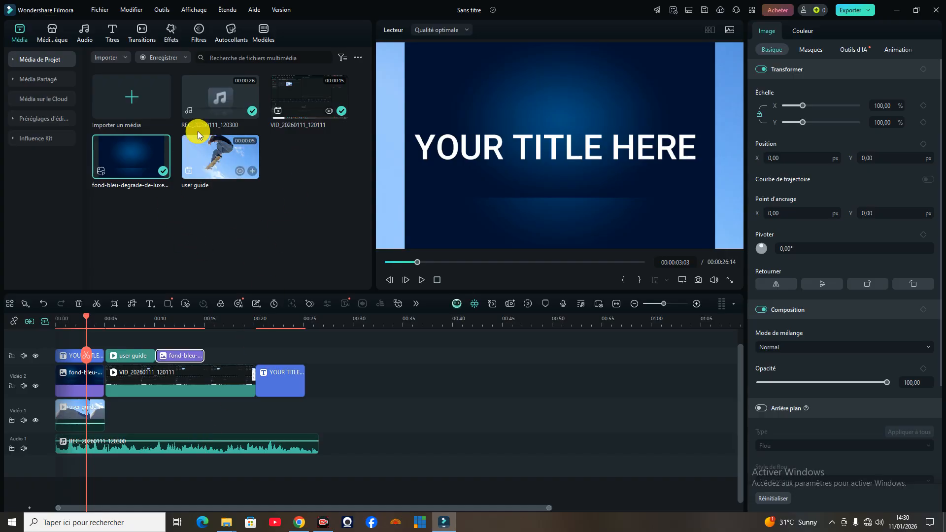
click(217, 92)
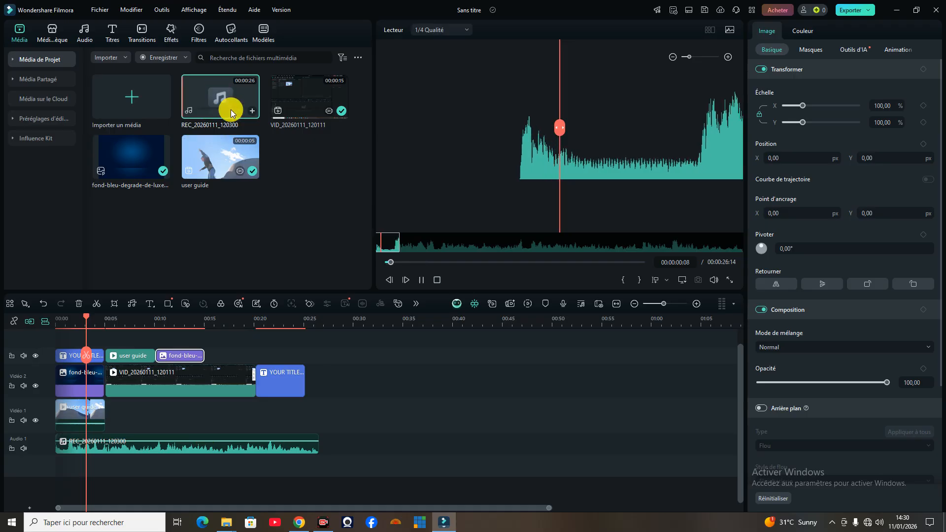
click(422, 280)
click(374, 252)
drag(212, 95, 158, 430)
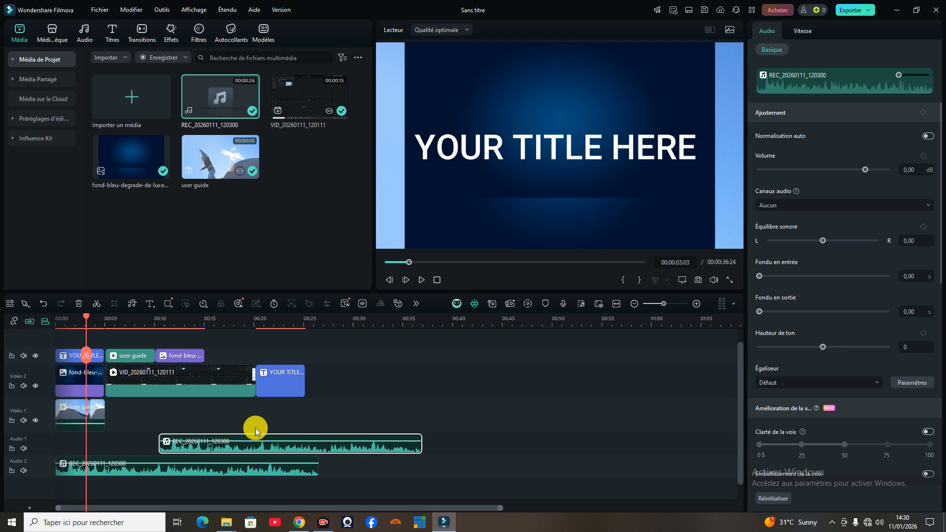
Add a third copy of REC_20260111_120300 on a new audio track at about 16 seconds and try to move it onto Vidéo 1
scroll(256, 428, down, 1)
drag(203, 114, 217, 402)
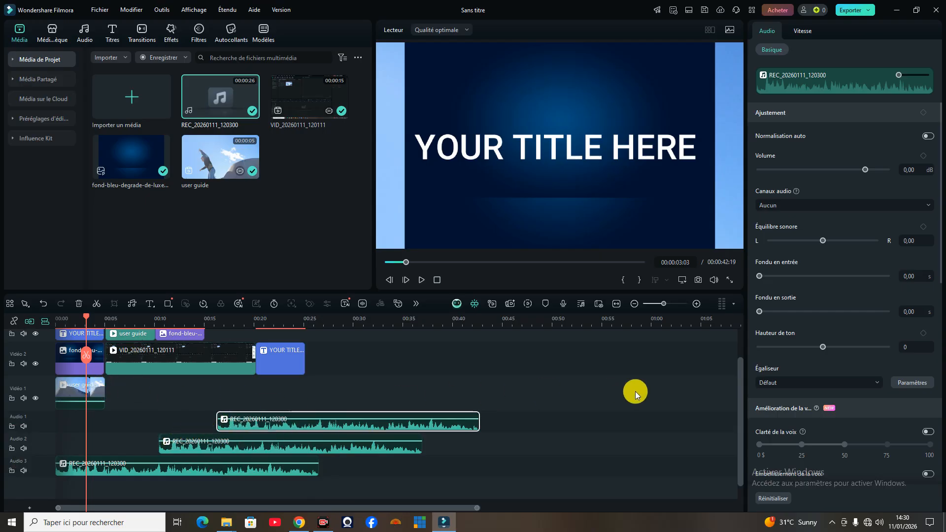
drag(363, 419, 366, 387)
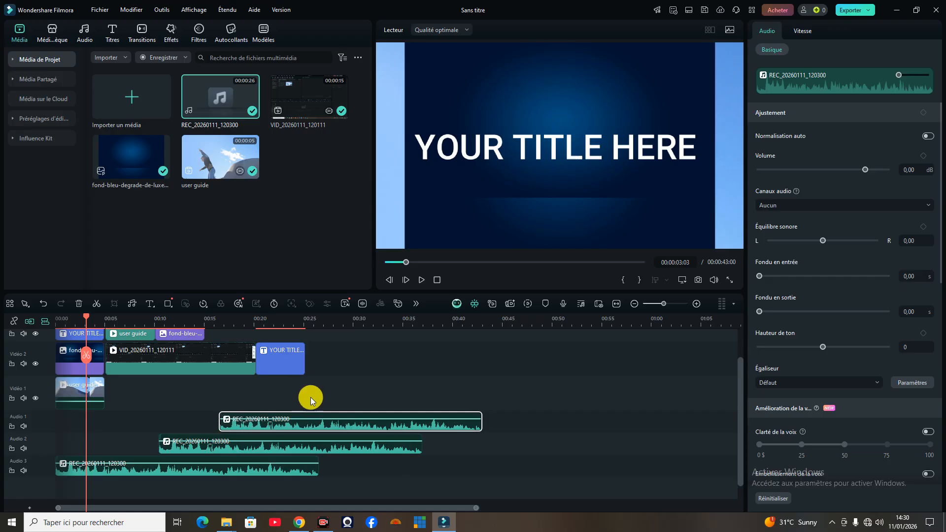
Try to place the blue background image on the Vidéo 2 track at about 26 seconds
scroll(328, 397, down, 1)
scroll(207, 345, up, 2)
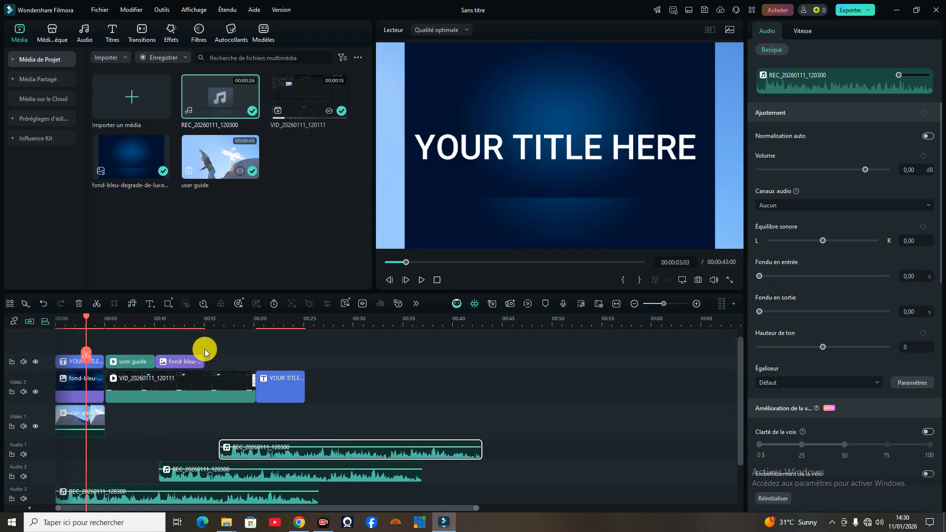
scroll(65, 383, down, 1)
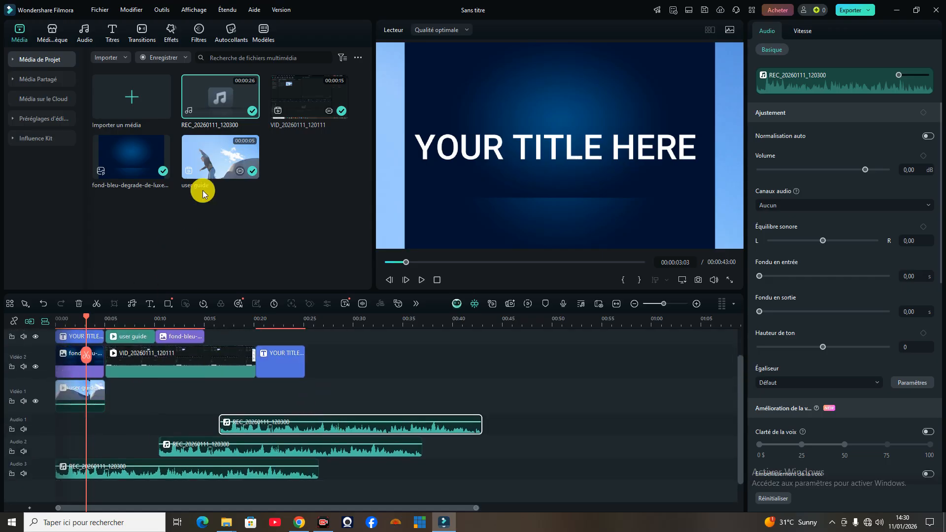
drag(147, 161, 328, 362)
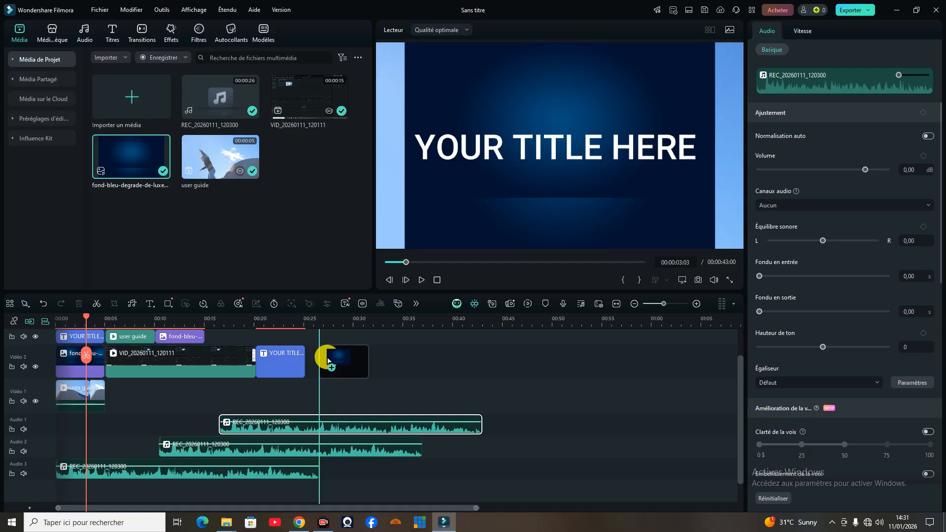
drag(328, 361, 328, 361)
drag(328, 361, 190, 252)
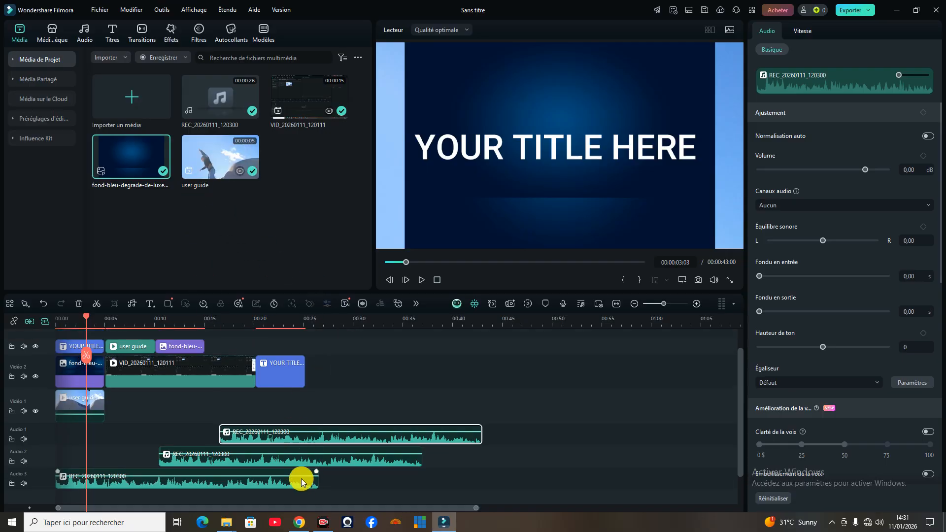
scroll(252, 460, down, 1)
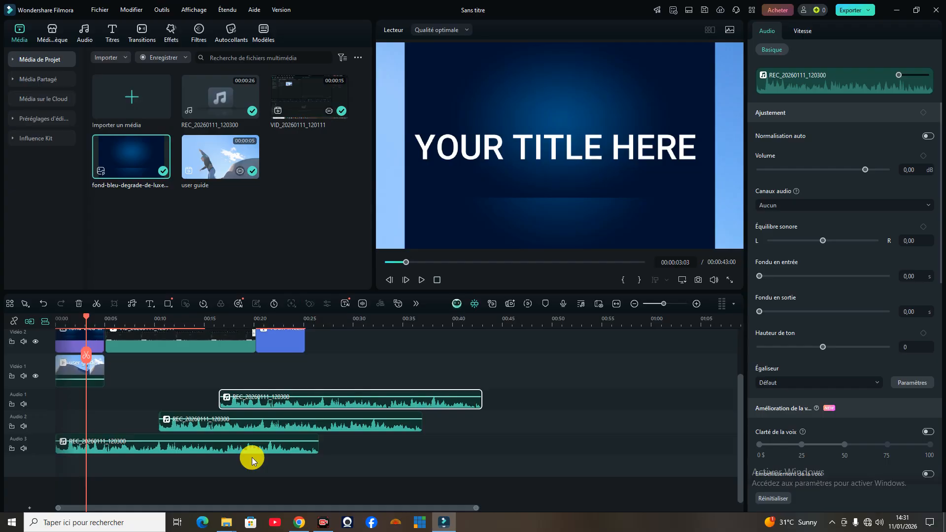
scroll(250, 454, up, 2)
scroll(251, 456, down, 1)
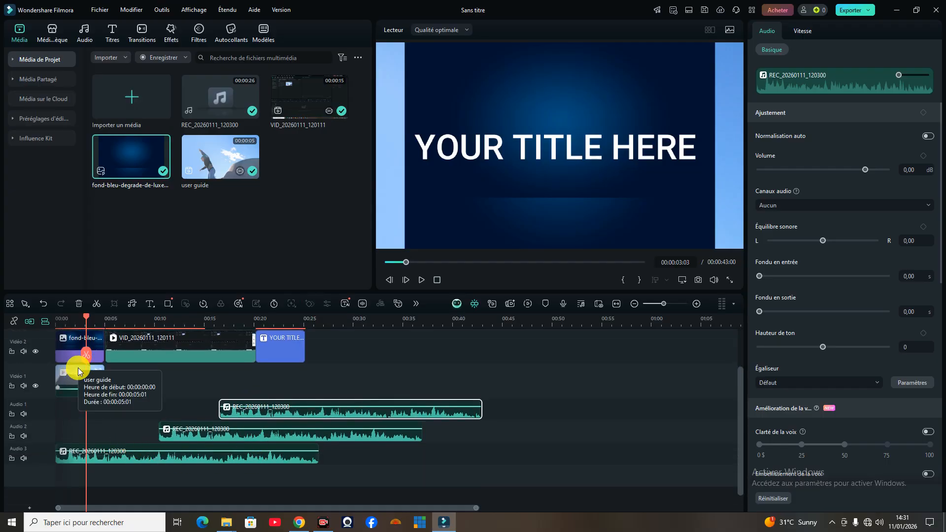
scroll(136, 464, up, 1)
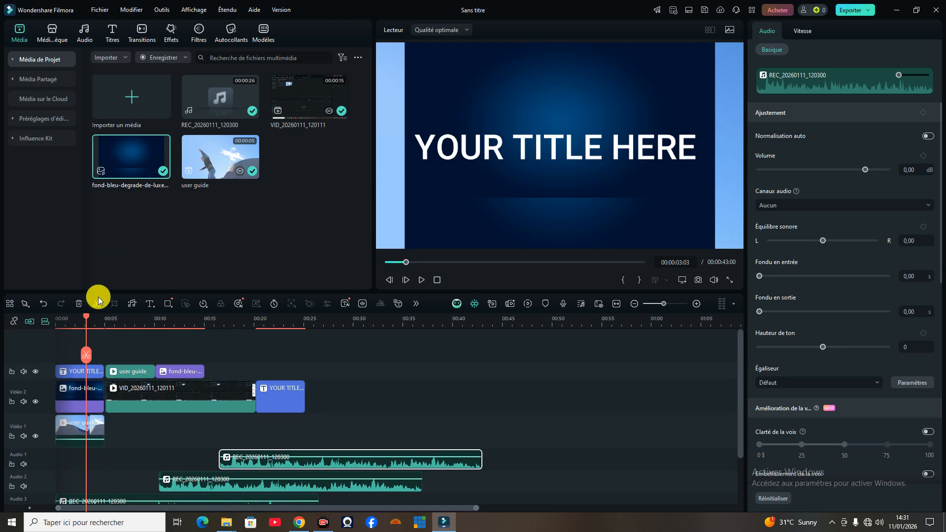
Play the timeline from the start and pause at about 4 seconds
drag(86, 317, 58, 322)
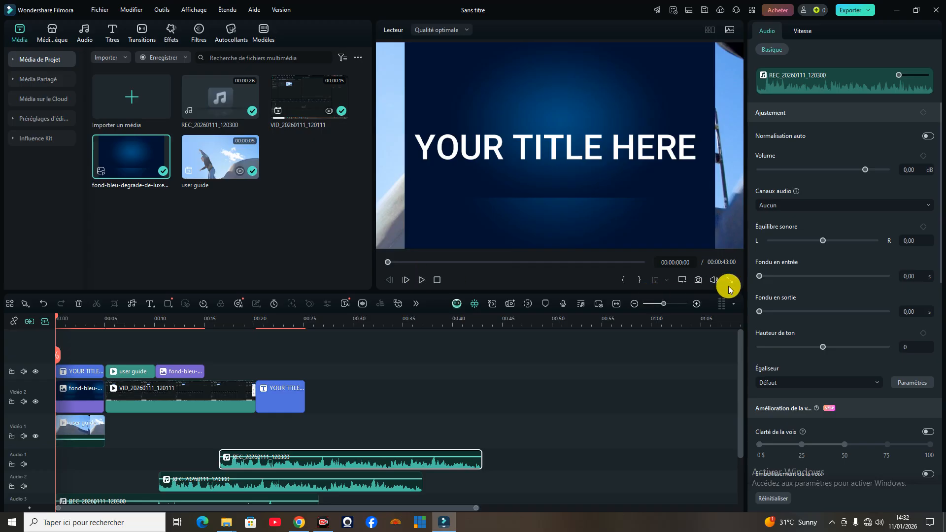
click(417, 281)
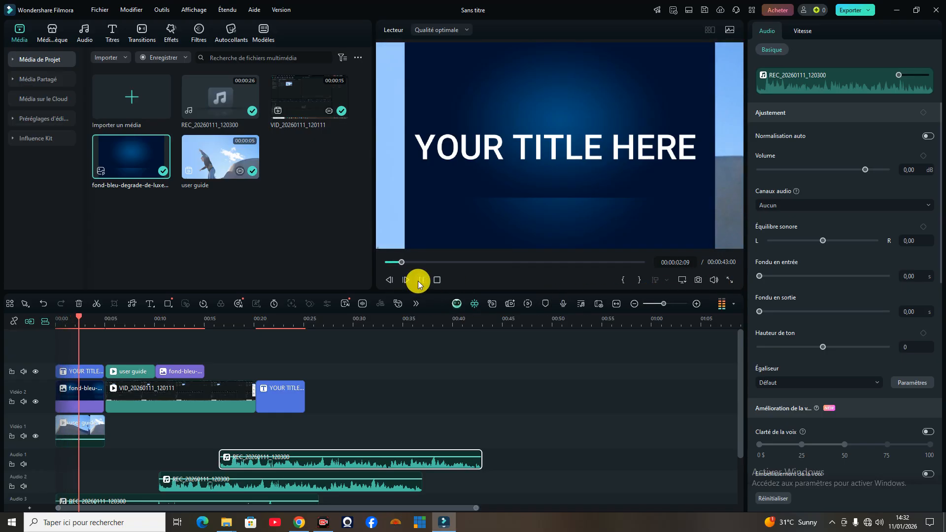
click(418, 281)
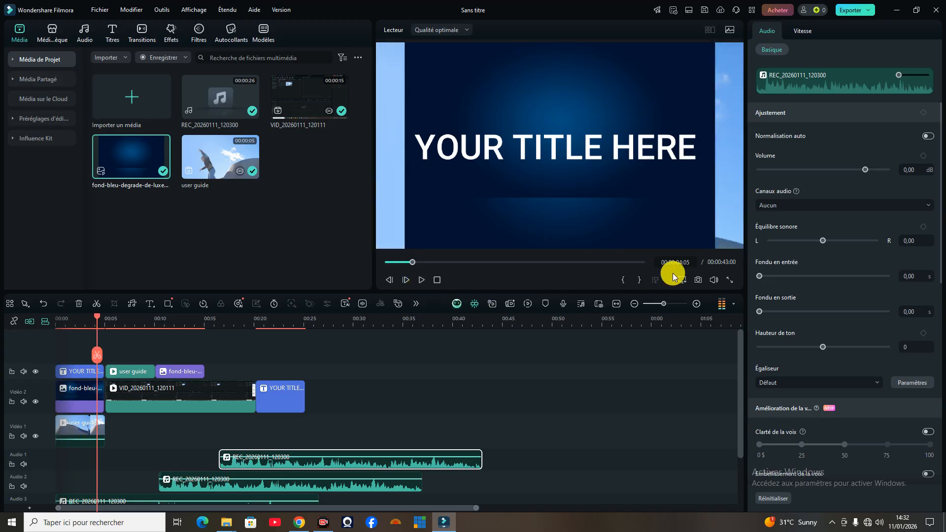
Lower the player's playback volume slightly and replay the timeline from the start with no clip selected, up to about 7 seconds
mouse_move(718, 281)
drag(713, 245, 713, 254)
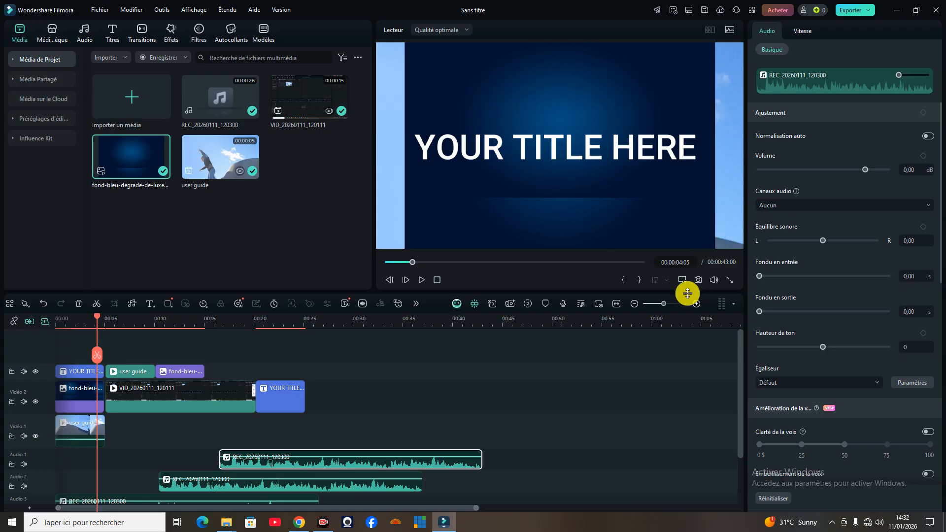
click(436, 280)
click(422, 279)
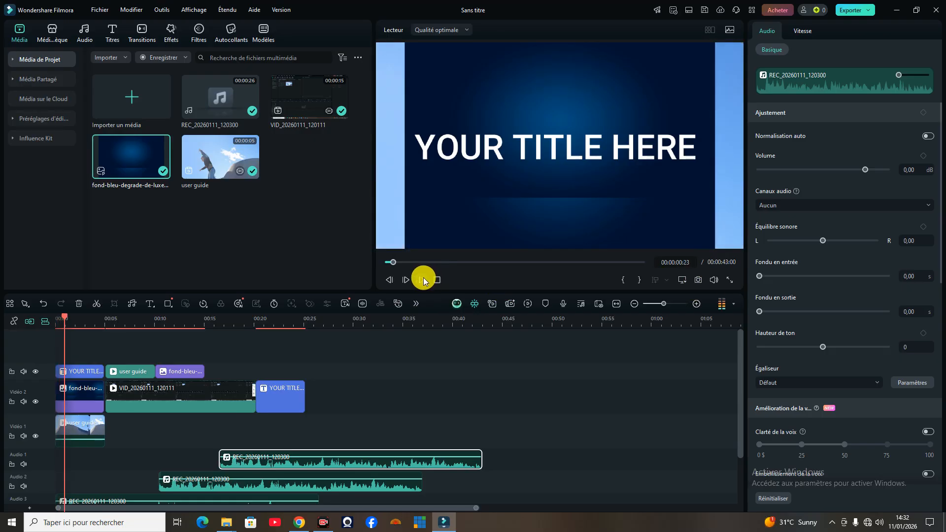
click(388, 196)
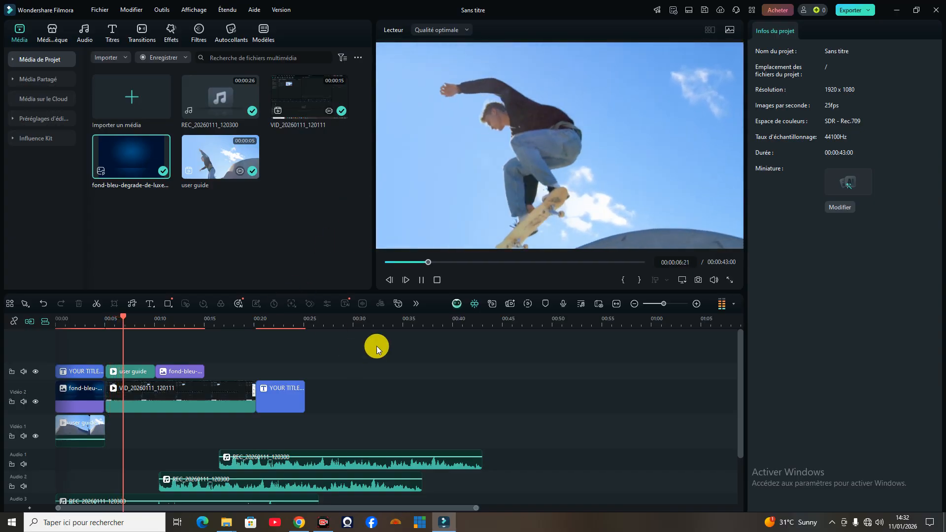
Replay the opening title section twice from the start, pausing the second time at about 4 seconds
click(437, 280)
click(421, 279)
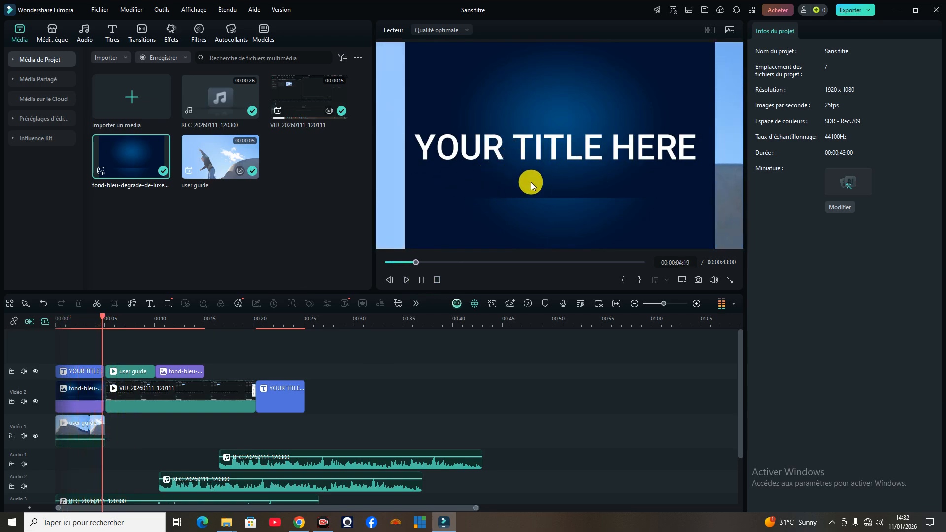
click(437, 280)
click(419, 280)
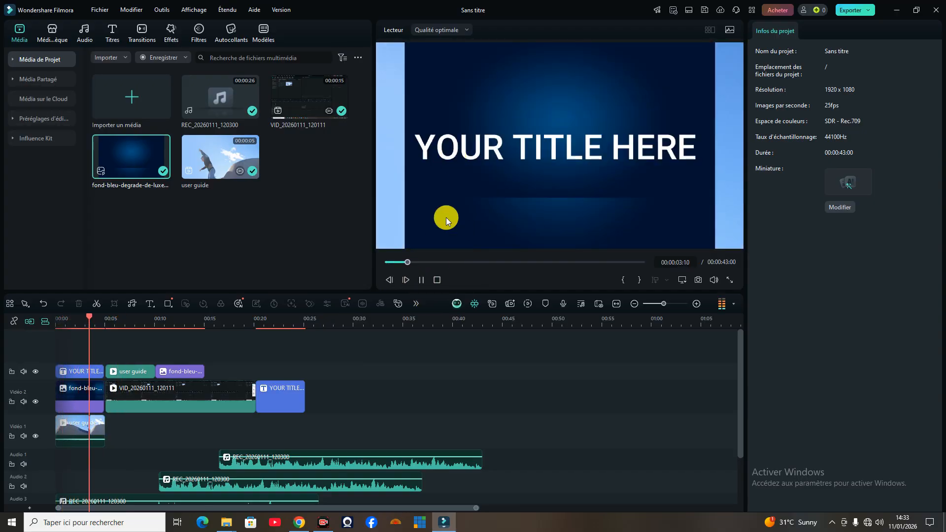
click(422, 280)
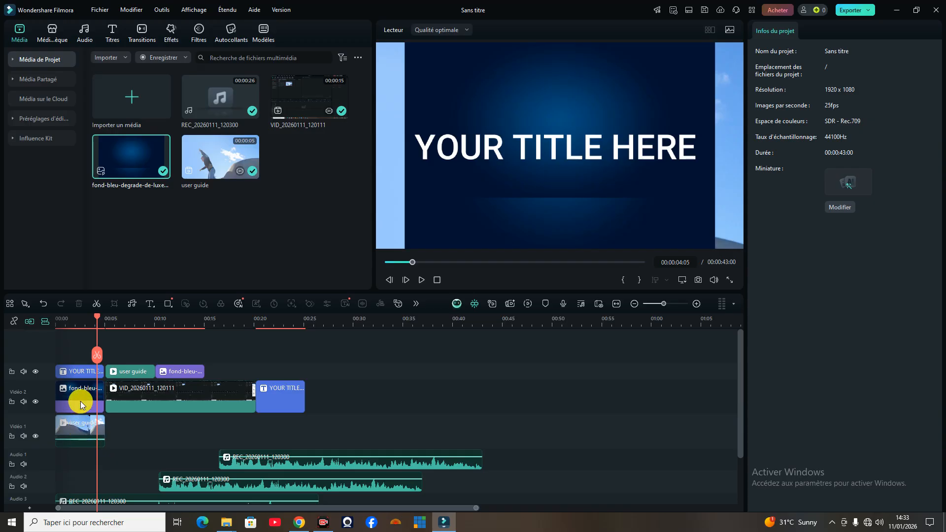
Return the playhead to the timeline start with the opening title clip selected and inspect its text box over the blue background
click(64, 424)
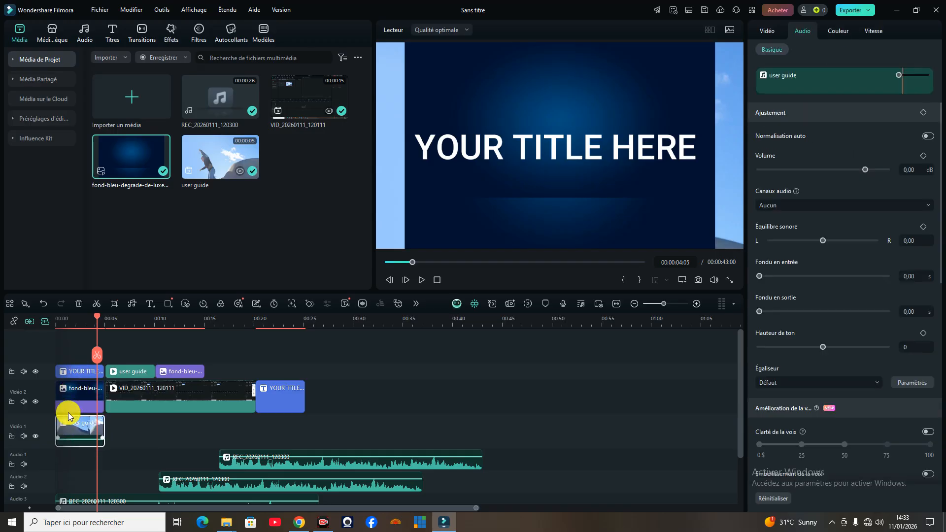
click(74, 372)
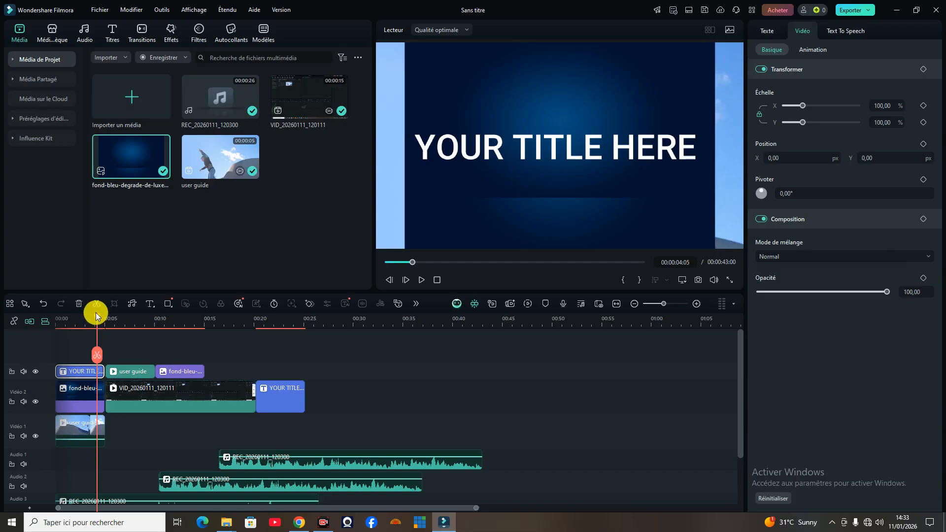
drag(97, 315, 52, 315)
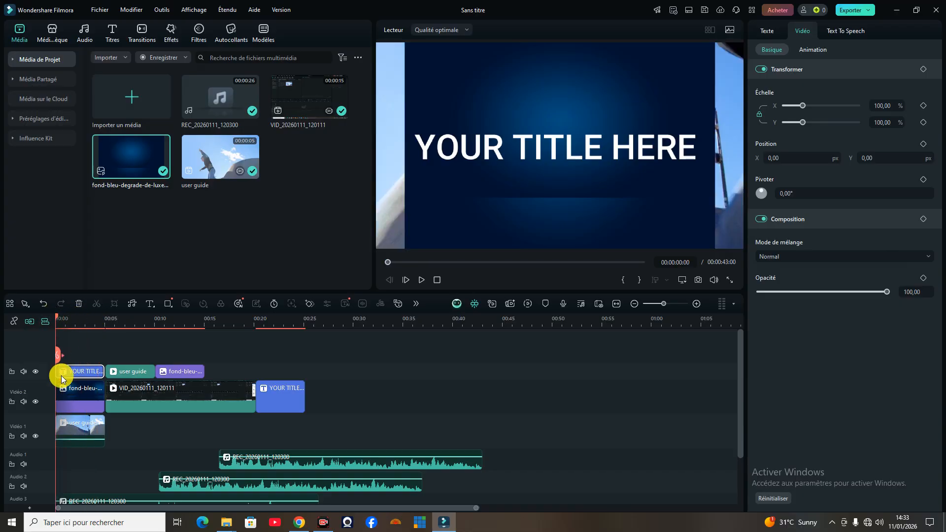
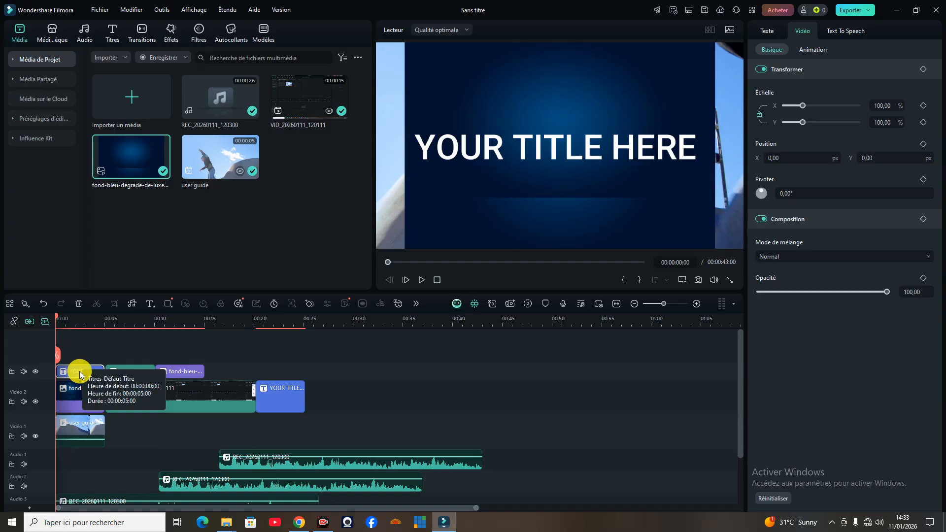
click(489, 149)
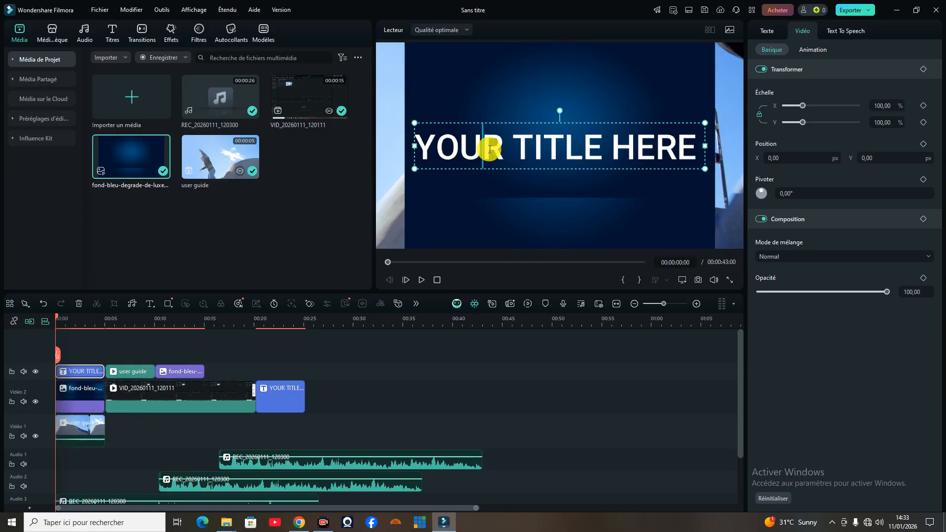
click(482, 175)
click(486, 155)
click(389, 202)
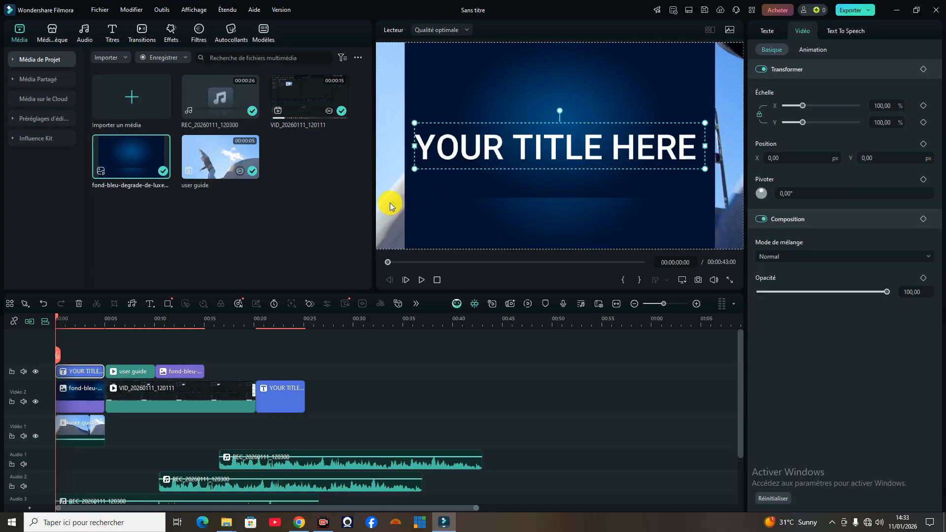
click(479, 135)
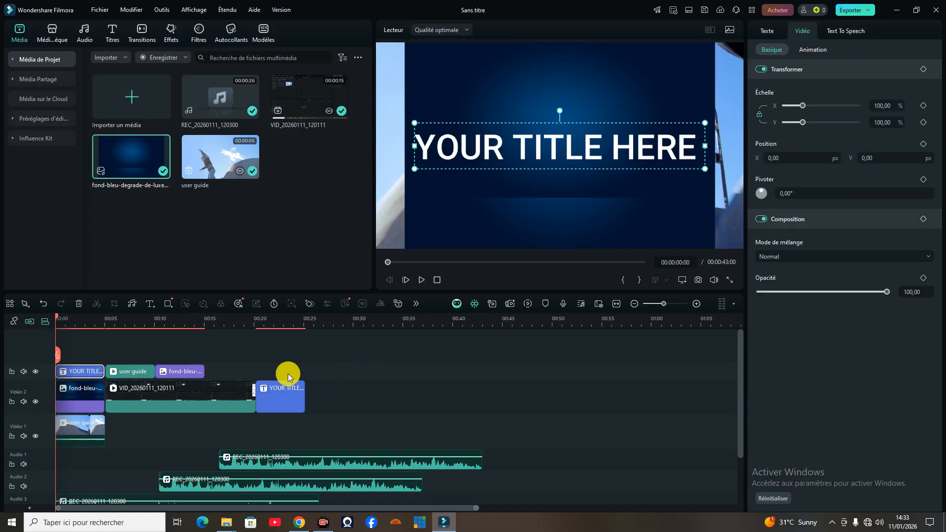
Move the playhead to about 4 seconds and delete the two later copies of REC_20260111_120300, keeping only the one starting at zero
scroll(290, 377, down, 2)
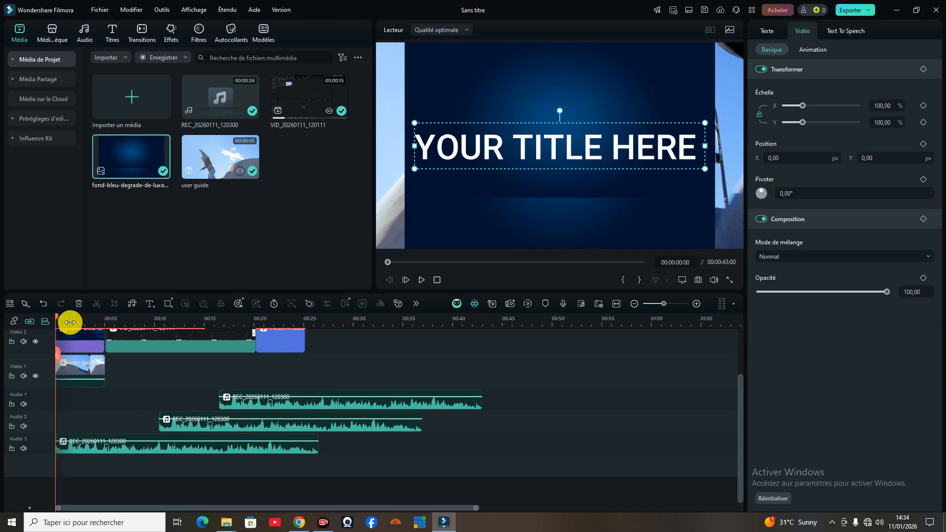
click(95, 322)
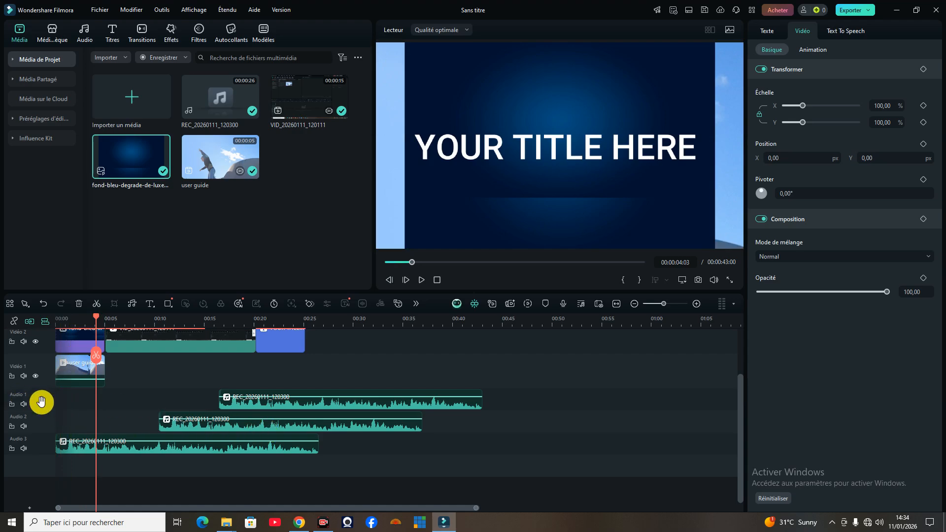
click(297, 394)
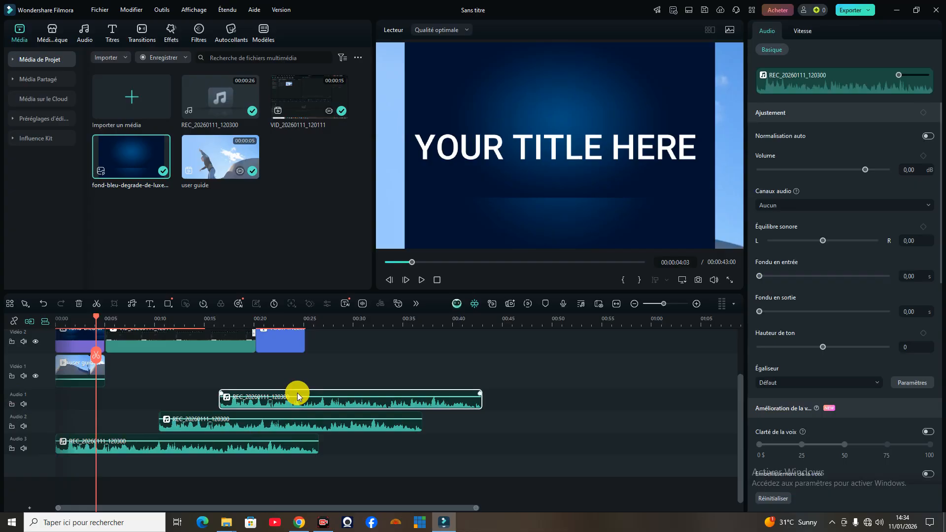
key(Delete)
click(274, 416)
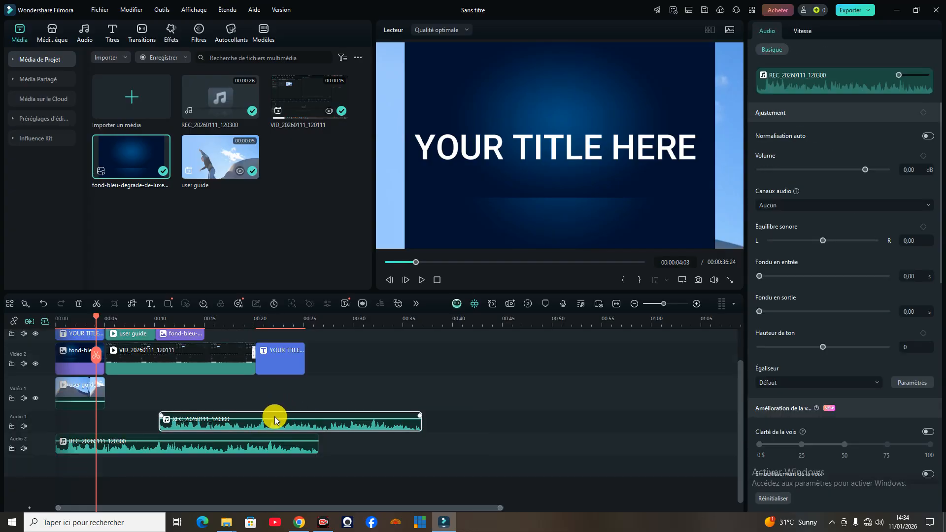
key(Delete)
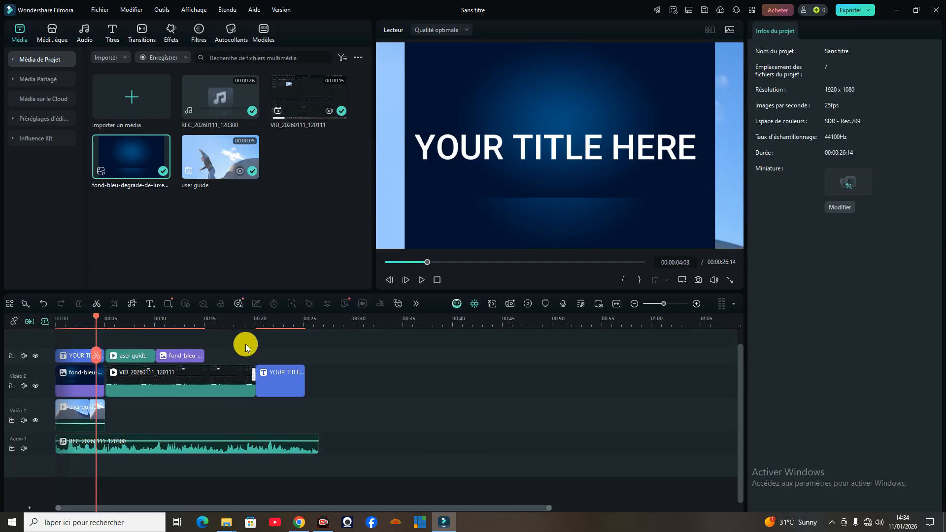
Open the downloaded music collection and preview the first few seconds of "La saison de l'amour"
click(85, 32)
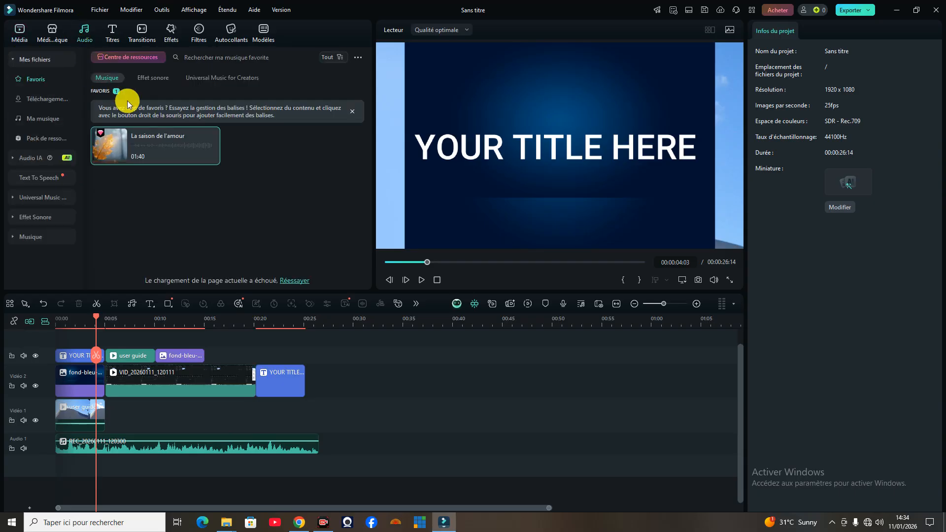
click(48, 58)
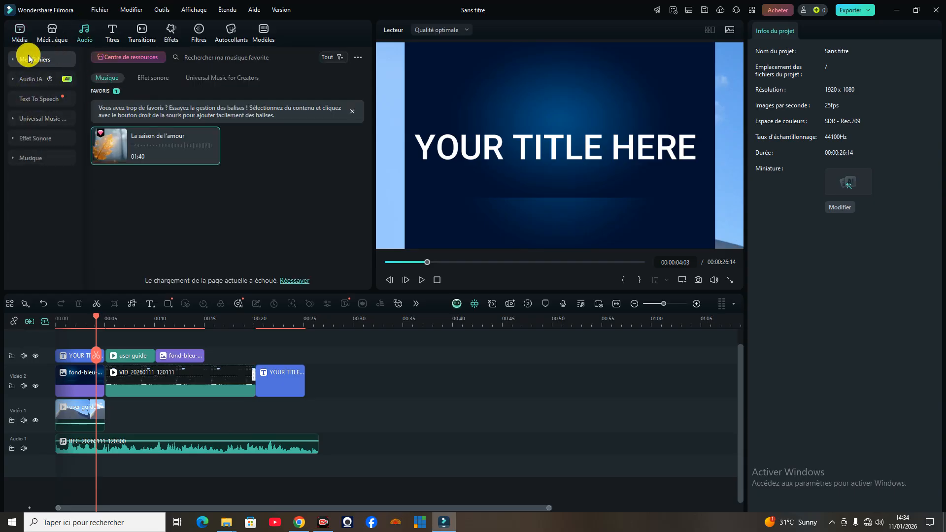
click(28, 56)
click(31, 100)
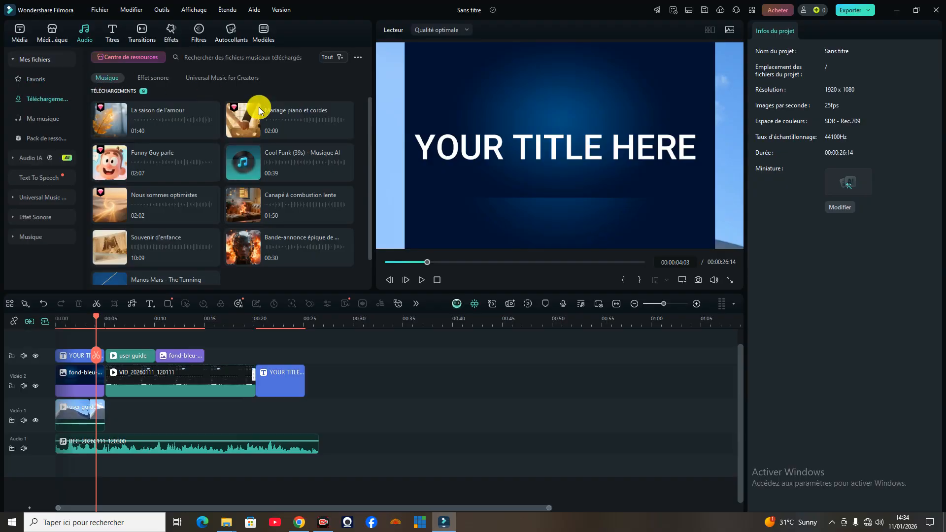
click(160, 124)
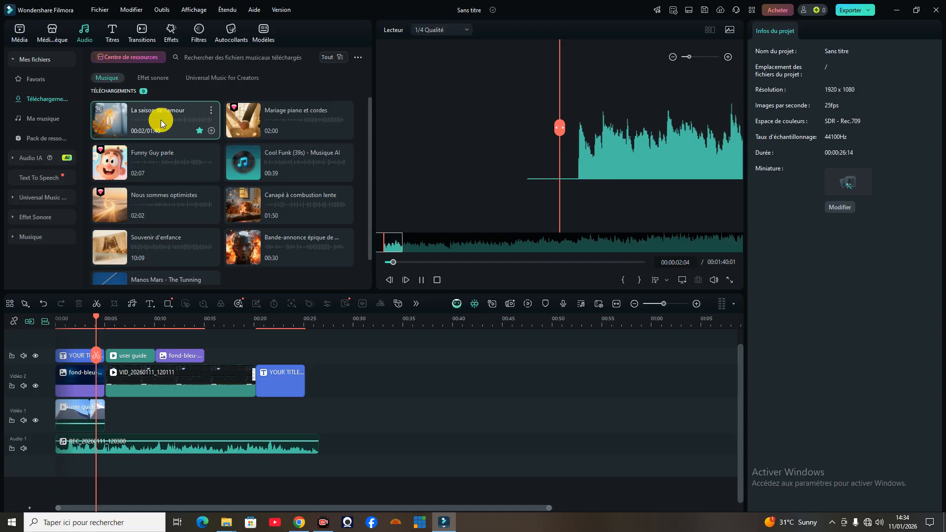
click(421, 279)
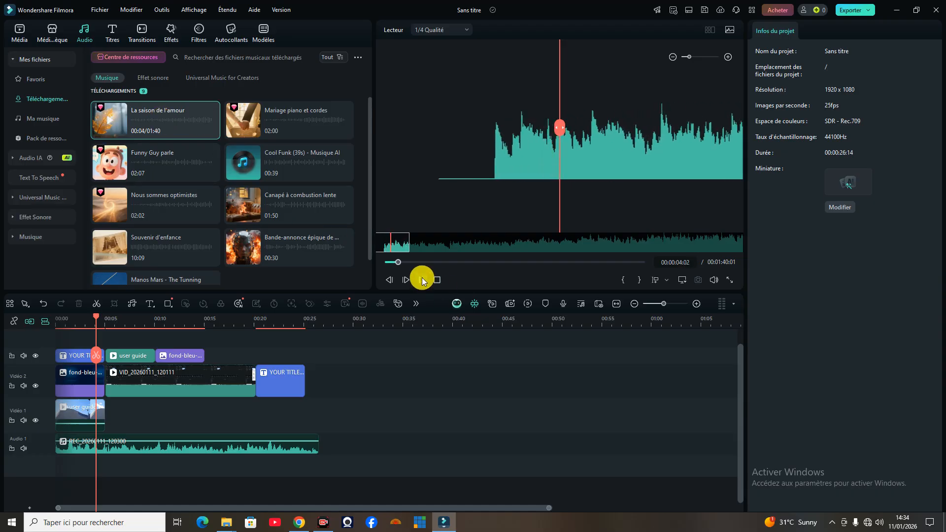
Place "La saison de l'amour" at the timeline start on a new audio track above the recording and play the mix from the beginning
drag(177, 135, 204, 427)
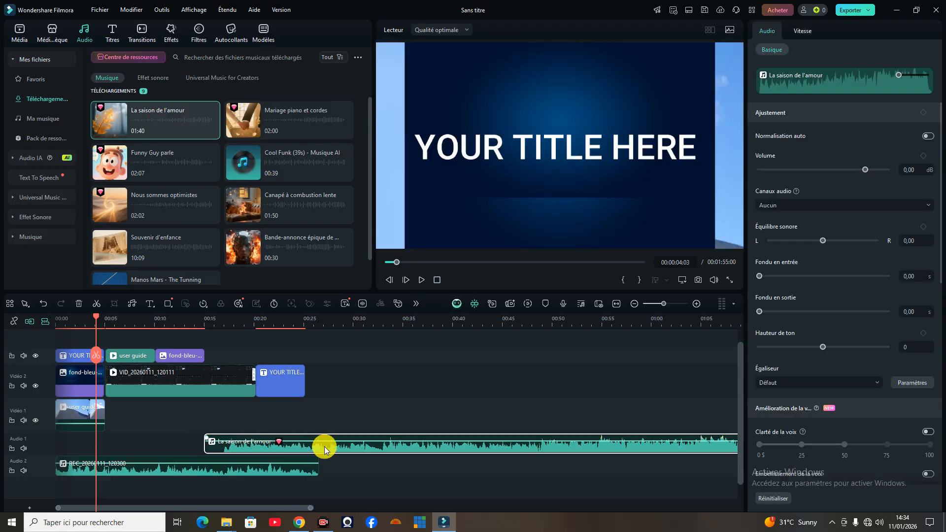
drag(324, 447, 174, 446)
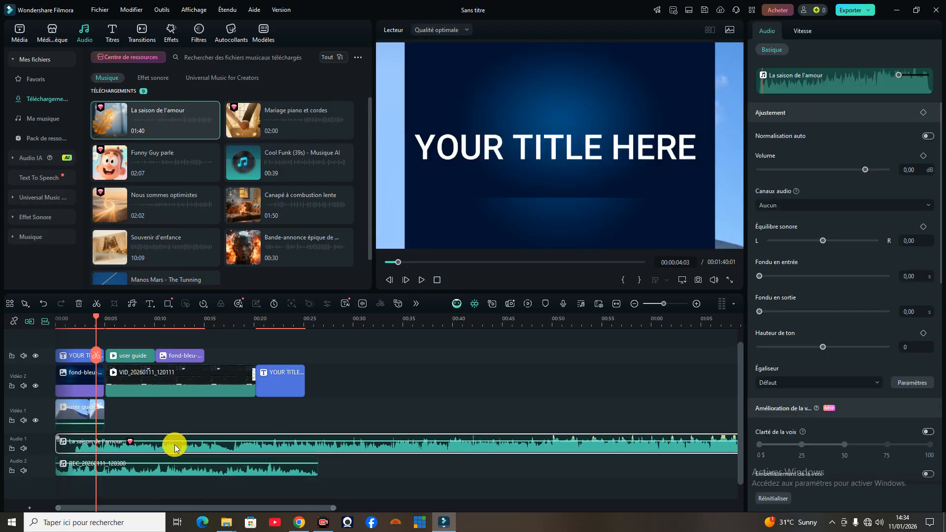
drag(97, 317, 38, 320)
click(421, 280)
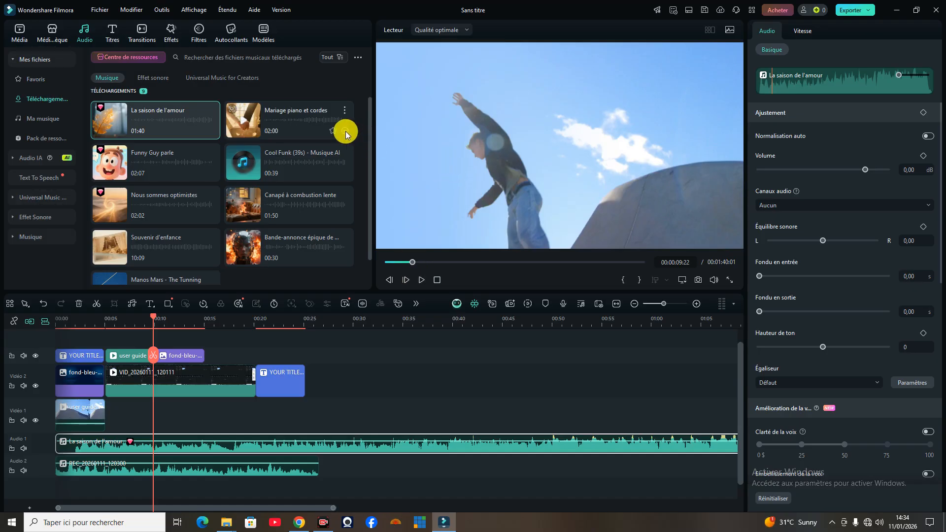
Add "Mariage piano et cordes" on a new audio track above the other two and align it with the timeline start
drag(310, 121, 228, 413)
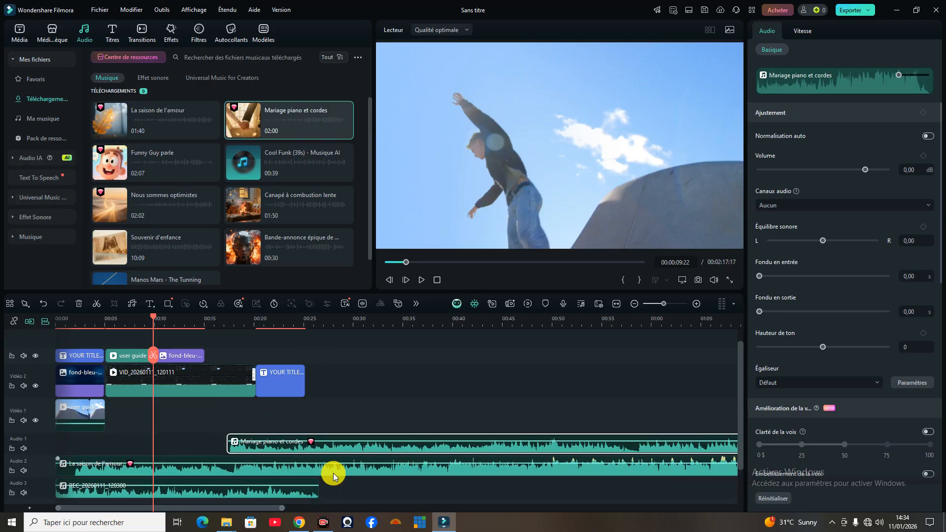
drag(297, 440, 132, 438)
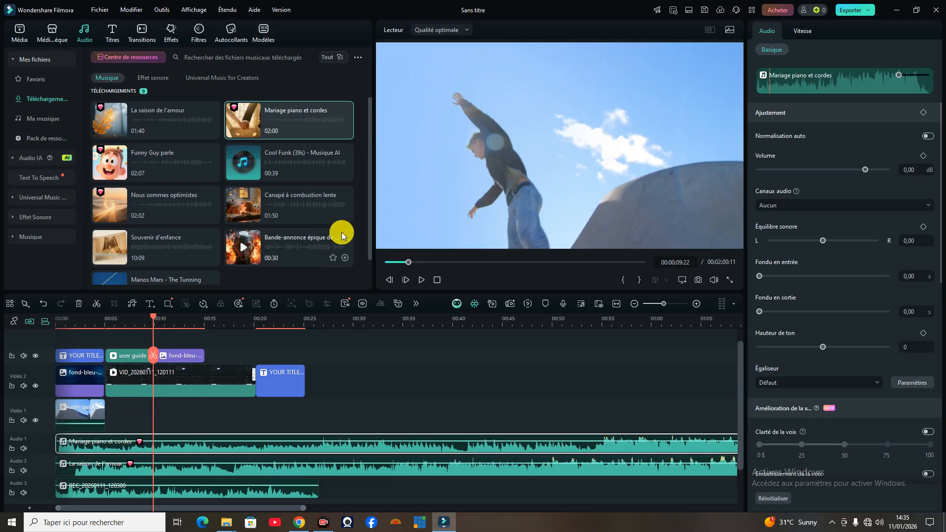
Play the three-track audio mix from the start, pausing at about 12 seconds and again at about 22 seconds
click(440, 280)
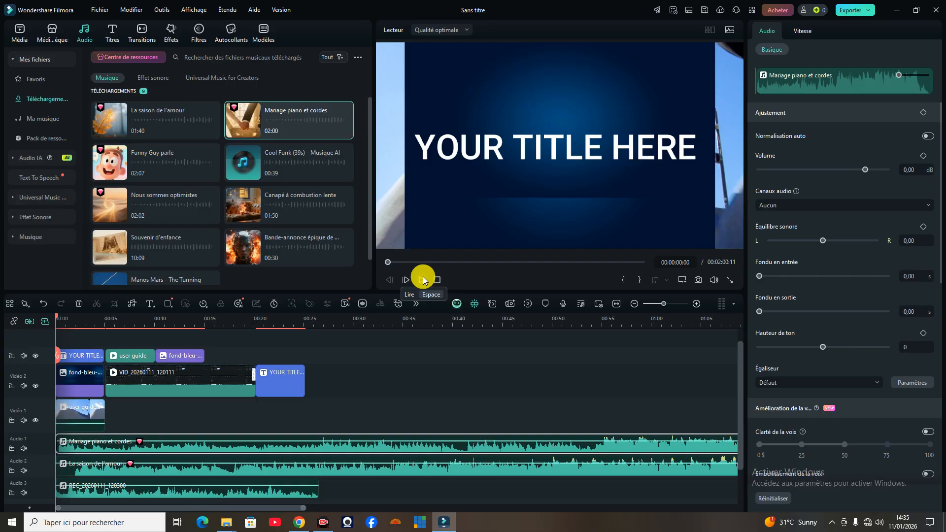
click(423, 279)
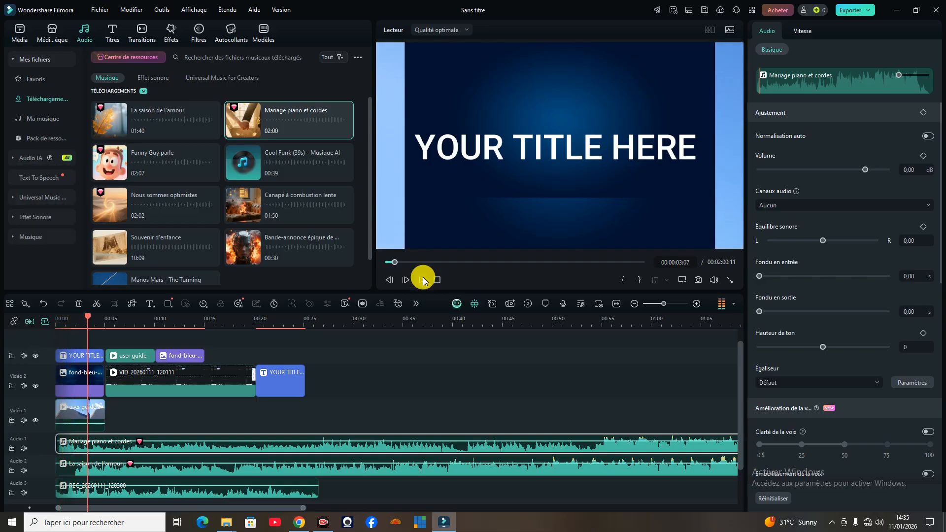
mouse_move(712, 276)
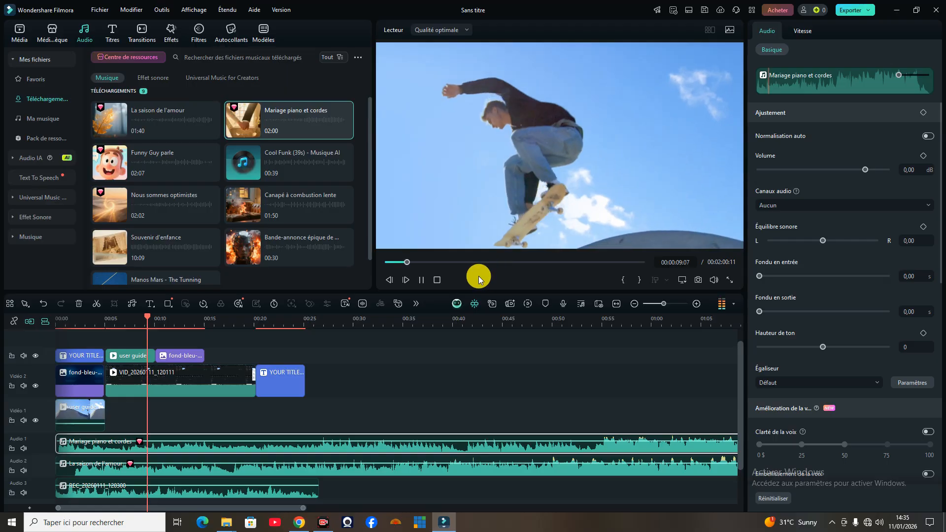
click(422, 281)
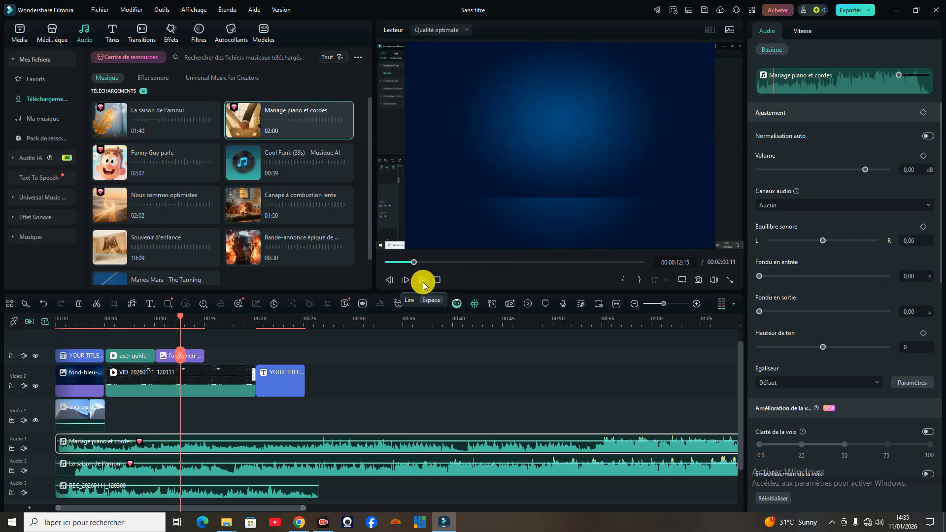
click(422, 280)
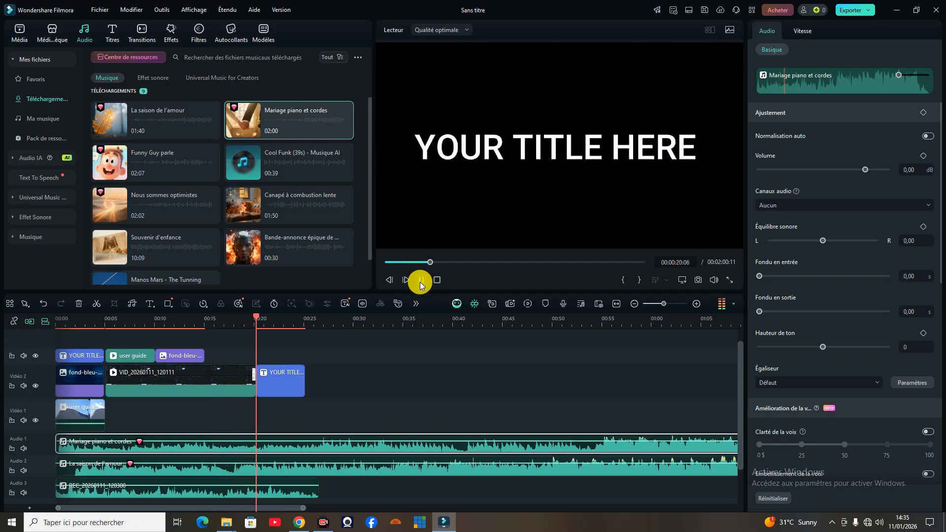
click(419, 282)
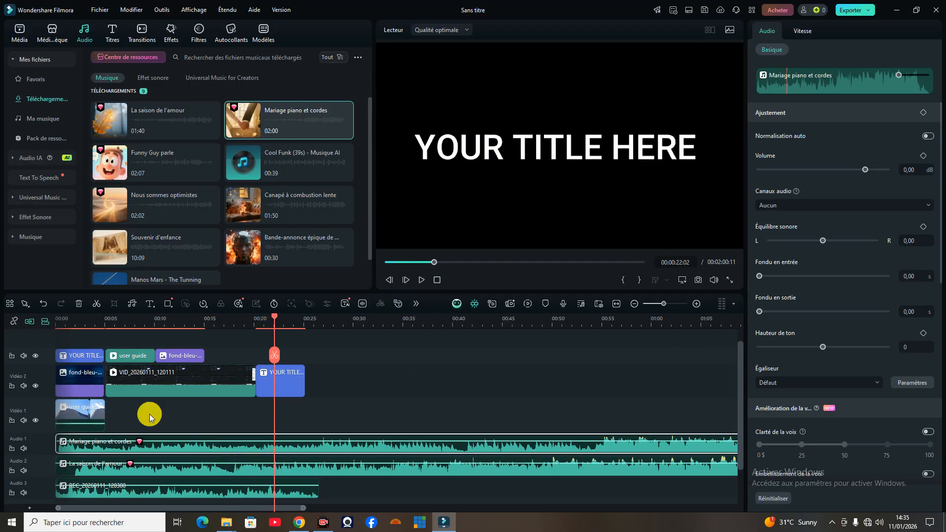
Examine how the stacked title and video layers are arranged compared with the three audio tracks on the timeline
scroll(354, 466, down, 1)
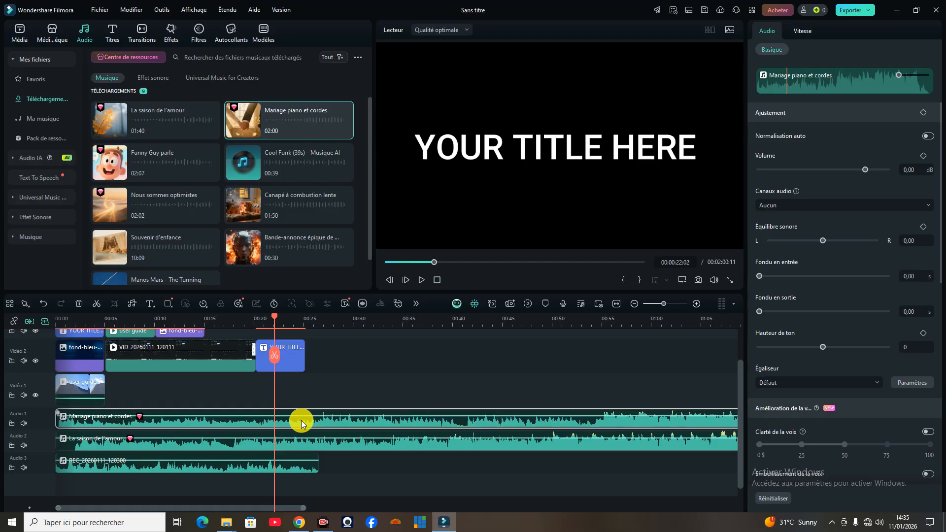
scroll(295, 419, up, 2)
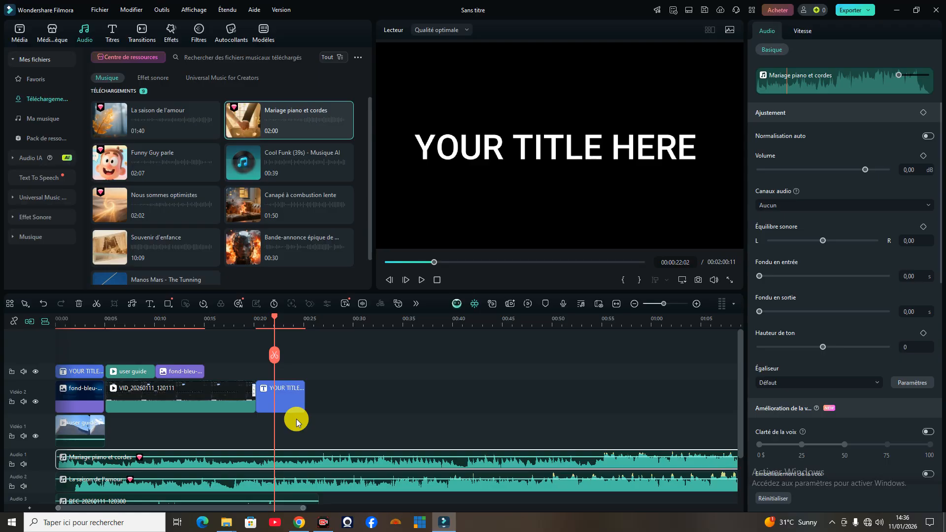
scroll(297, 422, down, 2)
scroll(302, 420, up, 2)
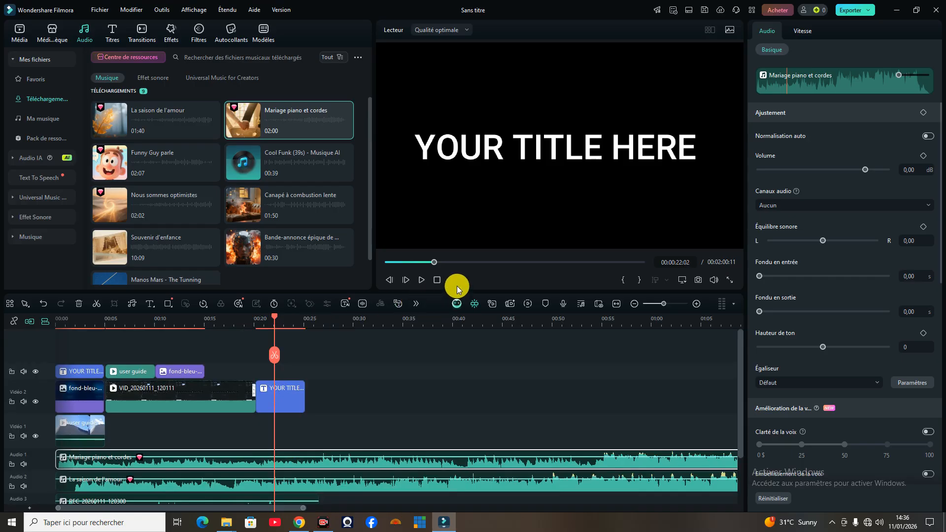
scroll(274, 393, down, 2)
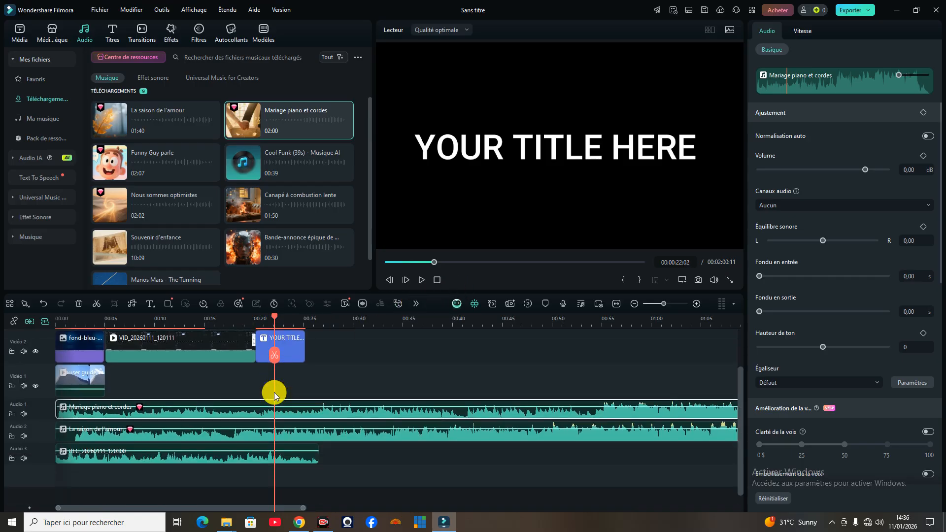
scroll(274, 392, up, 2)
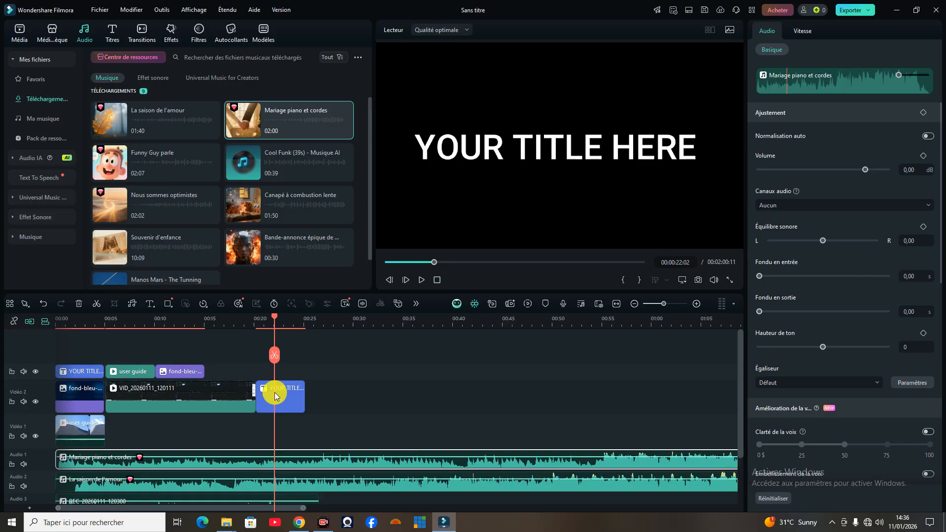
scroll(274, 393, down, 2)
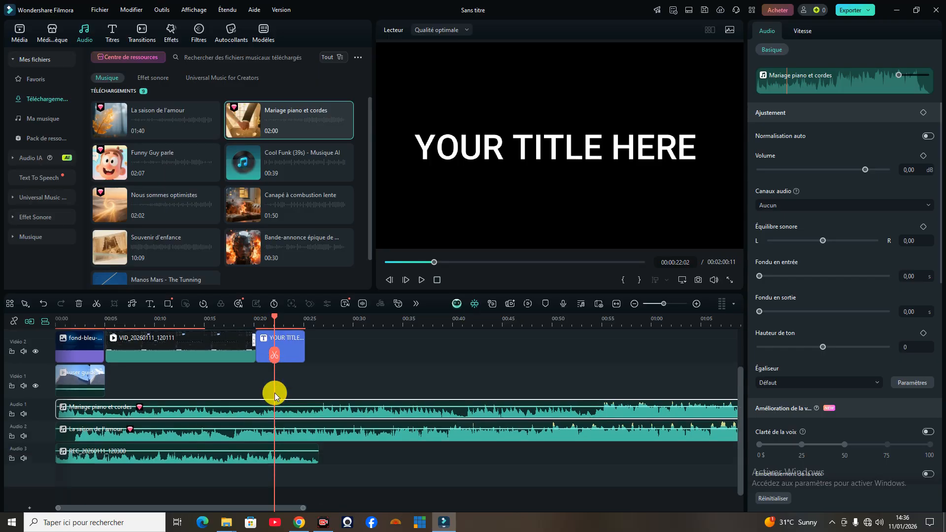
scroll(274, 393, up, 2)
Return the playhead to the timeline start and review the three audio tracks below the video layers
drag(274, 317, 177, 318)
drag(108, 351, 46, 359)
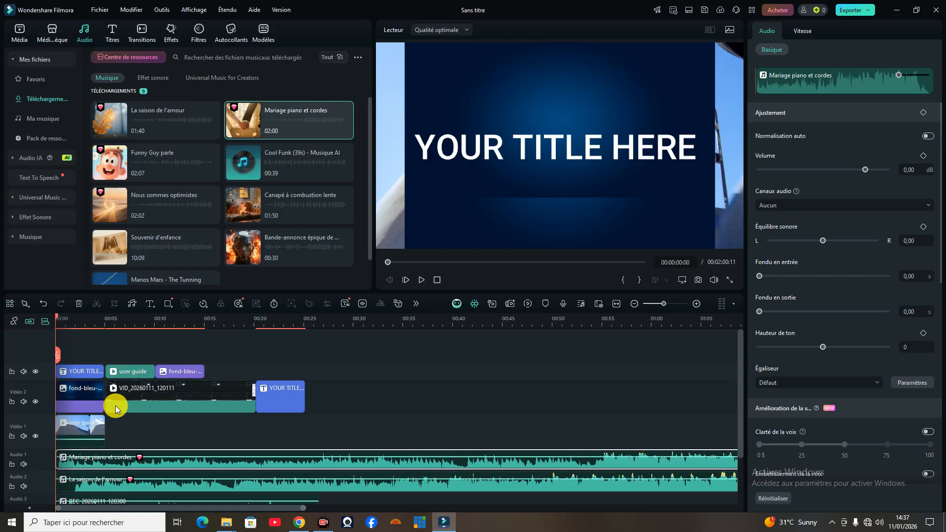
scroll(116, 405, down, 2)
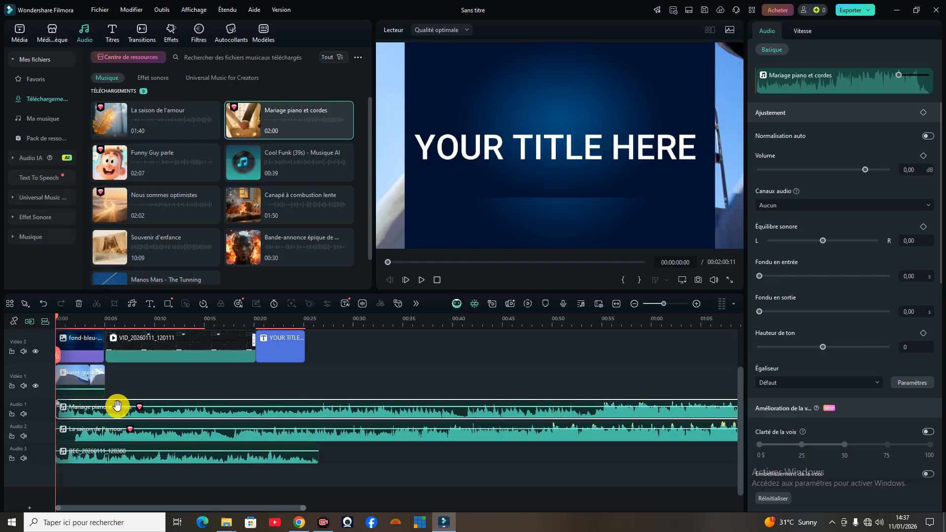